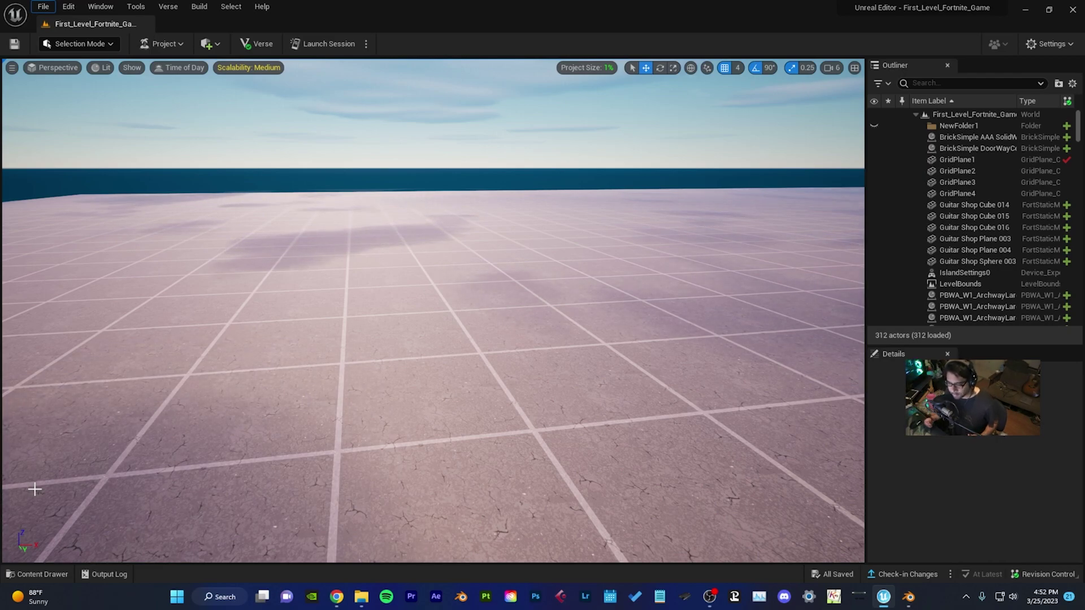
Switch from Unreal Editor to the Blender window showing the creature star rig file
{"action": "key", "text": "alt+Tab"}
Move the party hat cone and brim together down onto the creature's head
{"action": "key", "text": "alt+a"}
{"action": "middle_click_drag", "start_coordinate": [395, 361], "coordinate": [416, 310]}
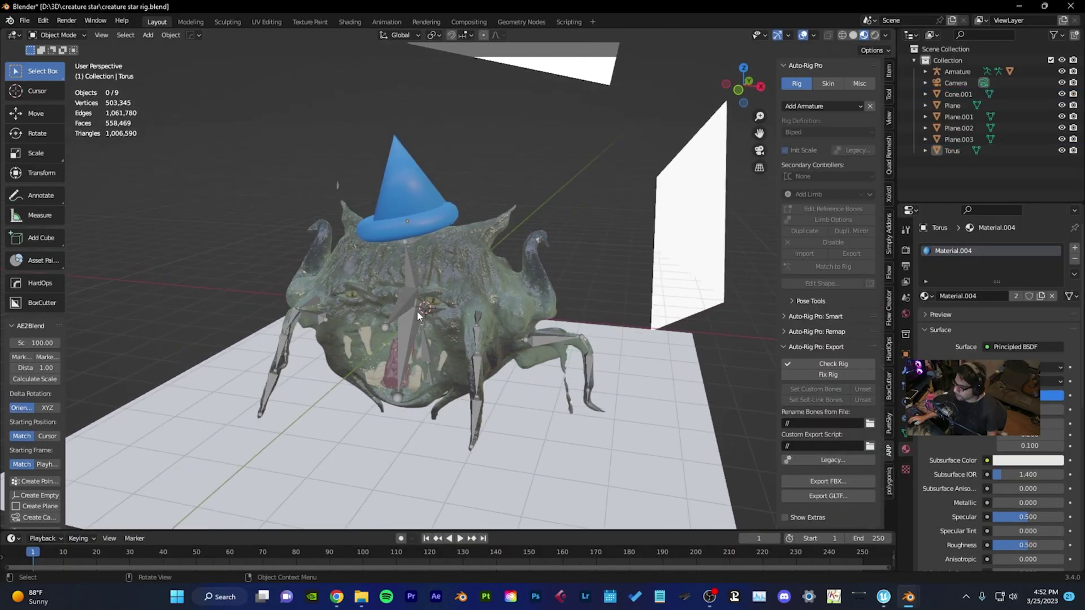
{"action": "left_click", "coordinate": [409, 178]}
{"action": "left_click", "coordinate": [420, 215], "text": "shift"}
{"action": "middle_click_drag", "start_coordinate": [419, 229], "coordinate": [442, 232]}
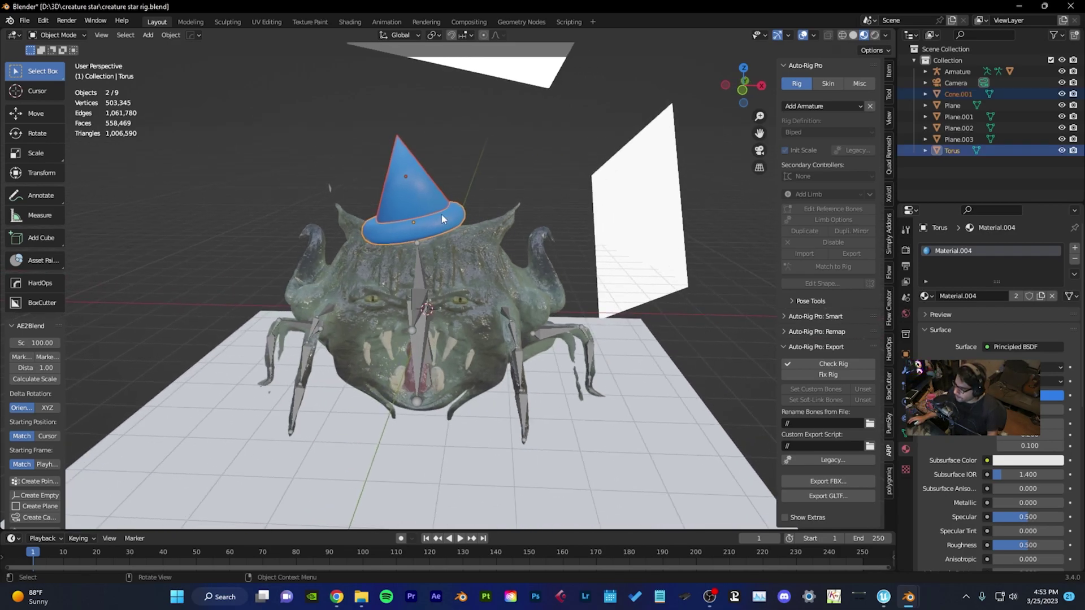
{"action": "key", "text": "g"}
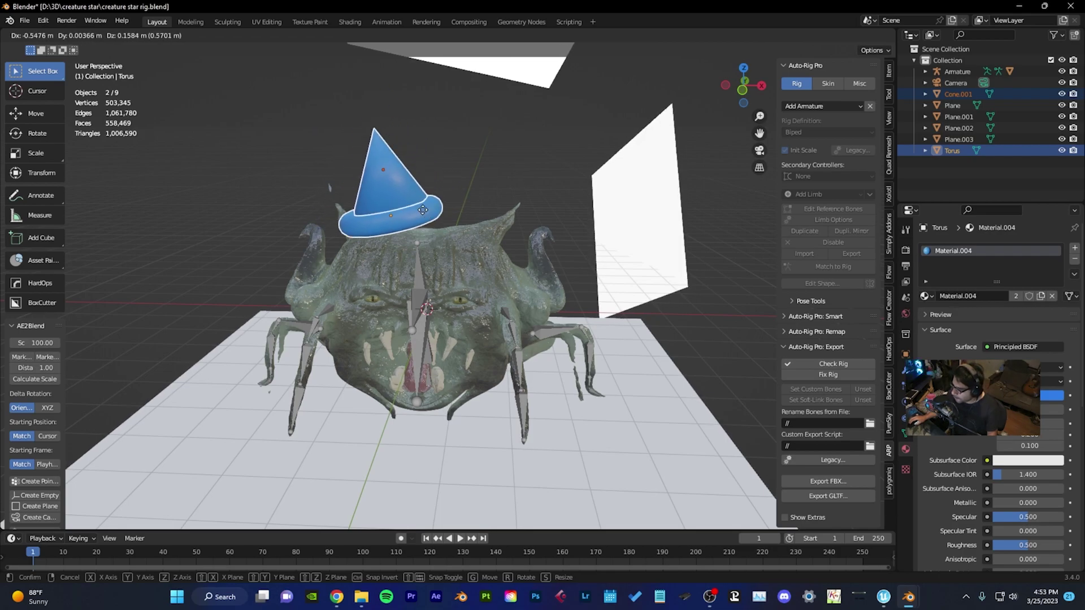
{"action": "left_click", "coordinate": [451, 221]}
Select the creature body together with the hat cone and brim
{"action": "middle_click_drag", "start_coordinate": [451, 221], "coordinate": [319, 120]}
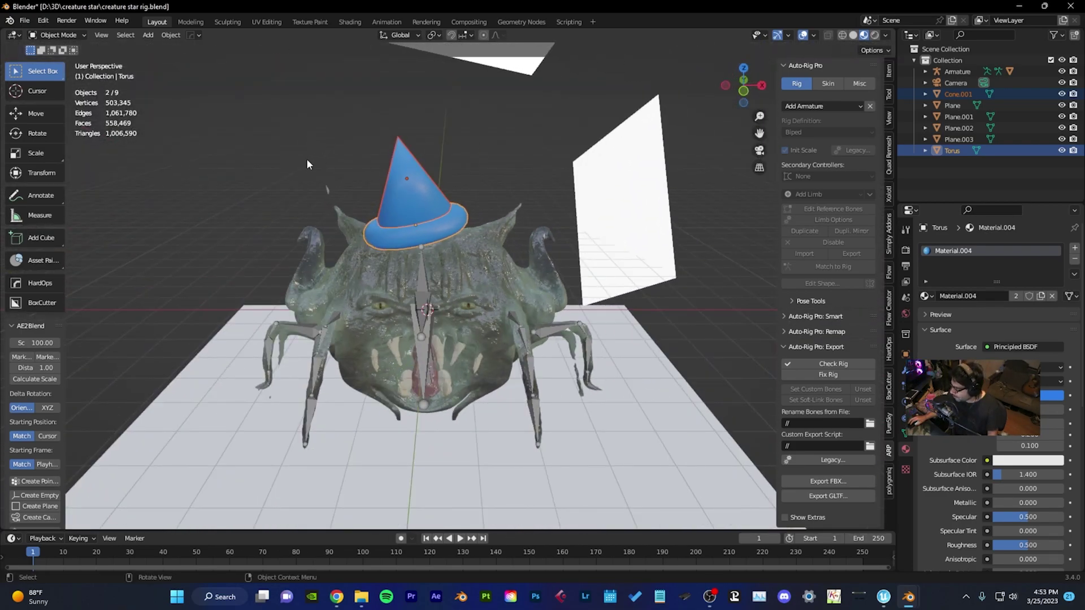
{"action": "left_click", "coordinate": [361, 255]}
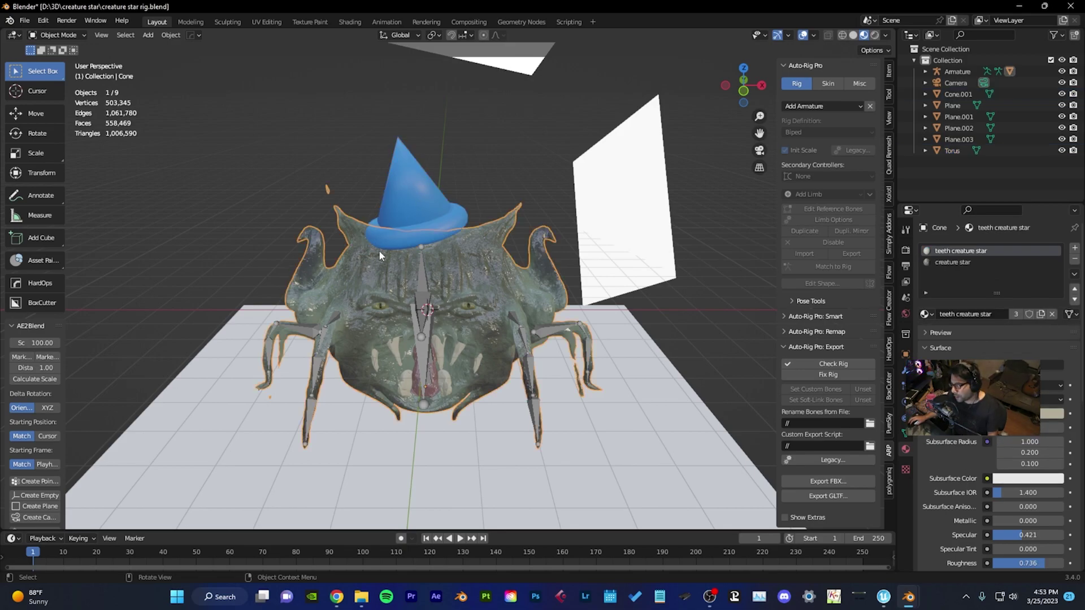
{"action": "left_click", "coordinate": [414, 178], "text": "shift"}
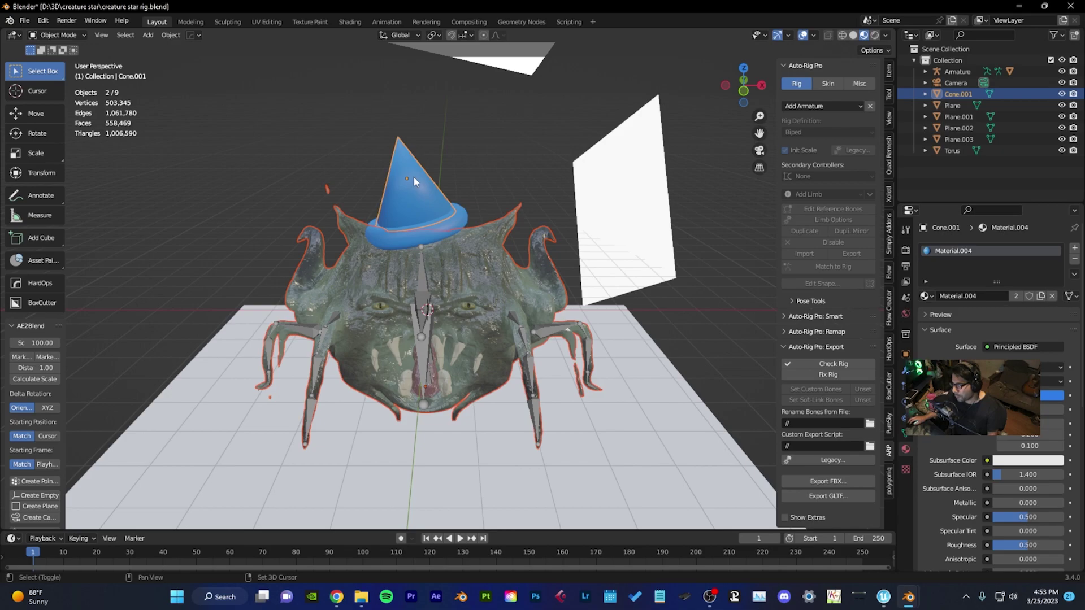
{"action": "left_click", "coordinate": [398, 238], "text": "shift"}
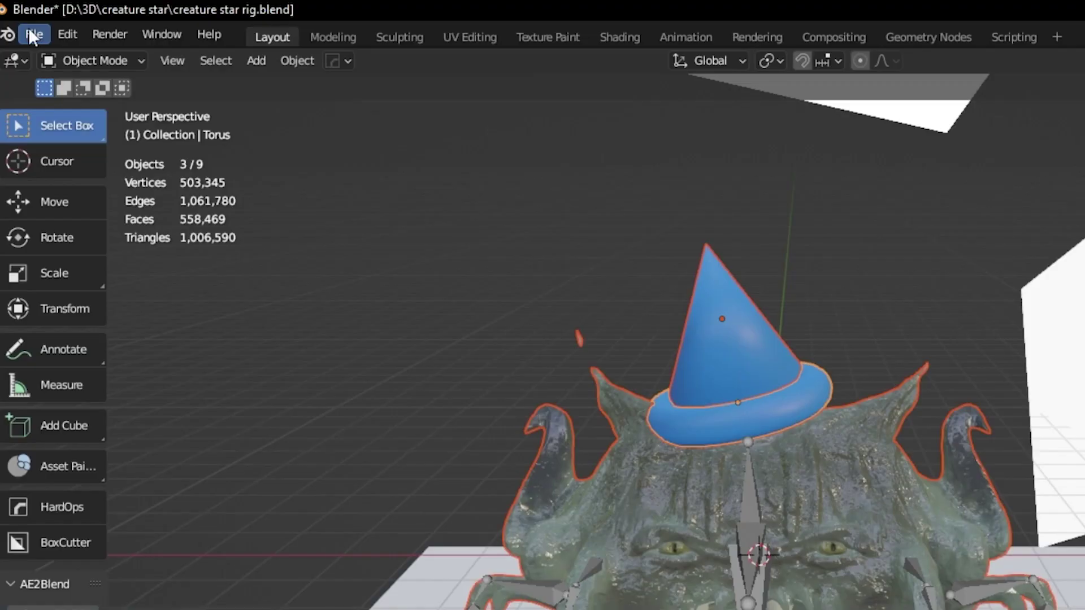
Export the selected creature and hat as 'creature star for unreal editor test.fbx'
{"action": "left_click", "coordinate": [23, 19]}
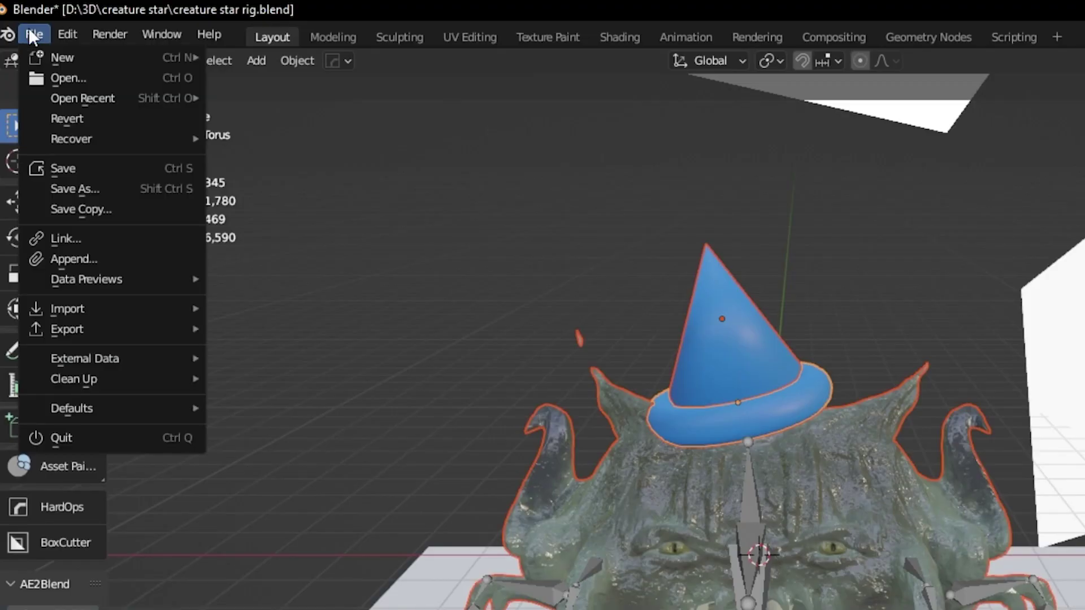
{"action": "mouse_move", "coordinate": [122, 324]}
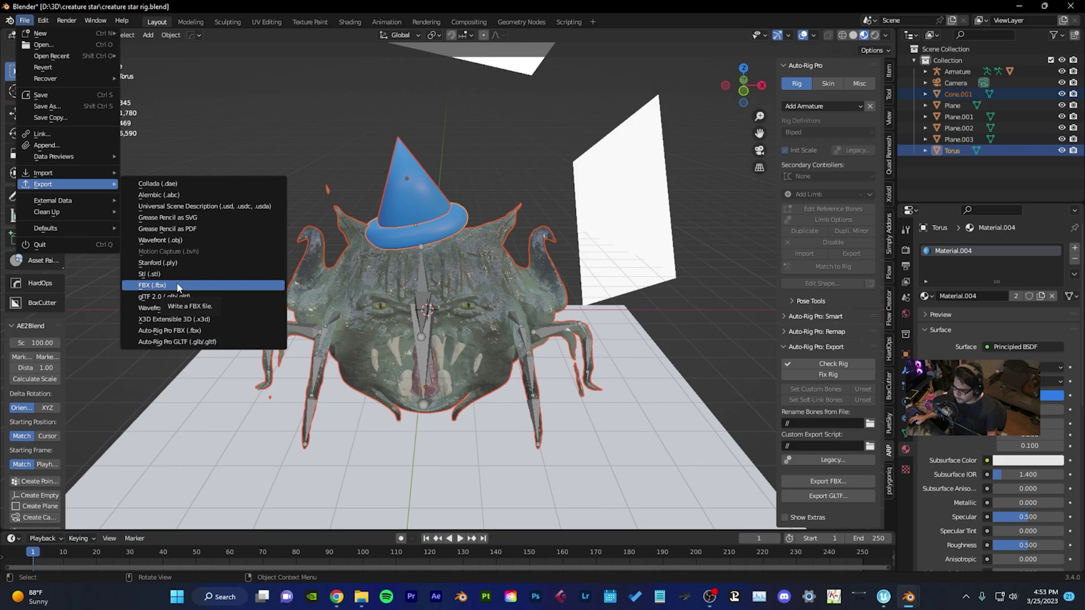
{"action": "left_click", "coordinate": [178, 286]}
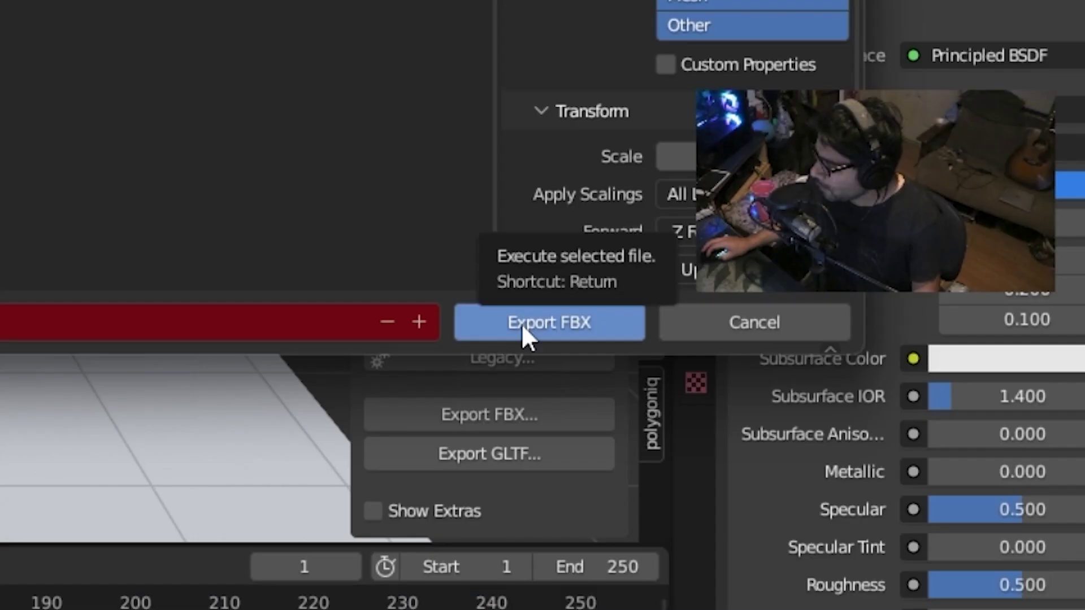
{"action": "left_click", "coordinate": [829, 452]}
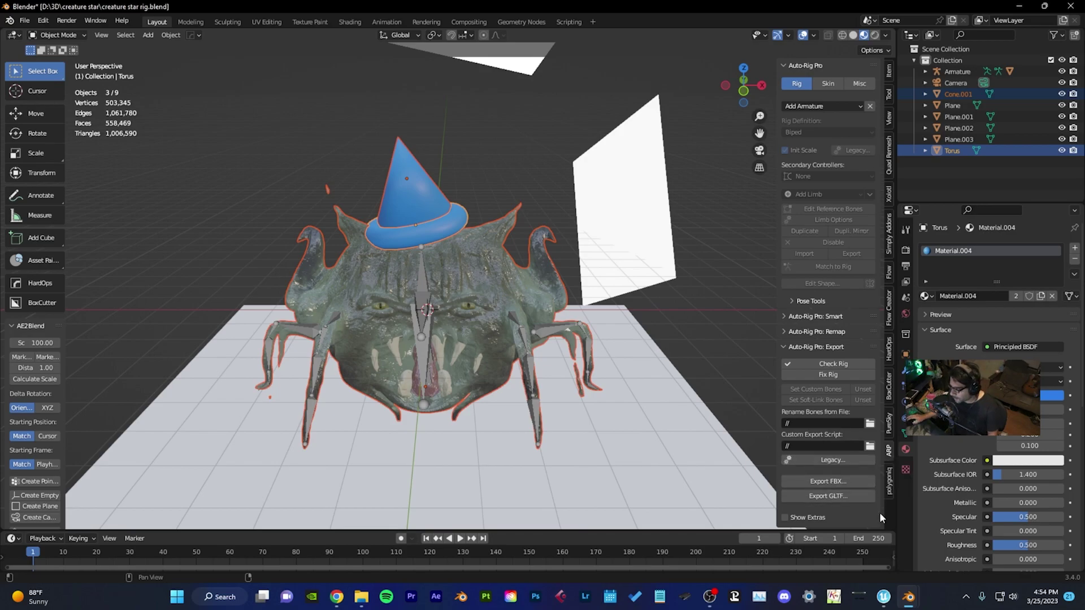
Return to Unreal Editor and show the First_Level_Fortnite_Game content folder in the Content Drawer
{"action": "left_click", "coordinate": [883, 596]}
{"action": "right_click_drag", "start_coordinate": [399, 306], "coordinate": [208, 400]}
{"action": "key", "text": "w"}
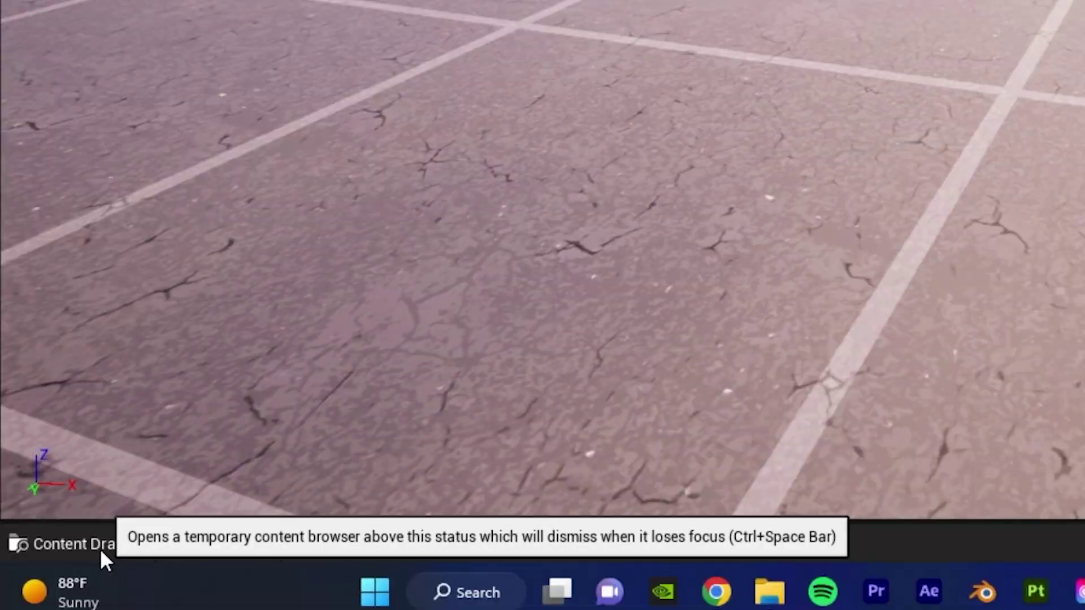
{"action": "left_click", "coordinate": [46, 574]}
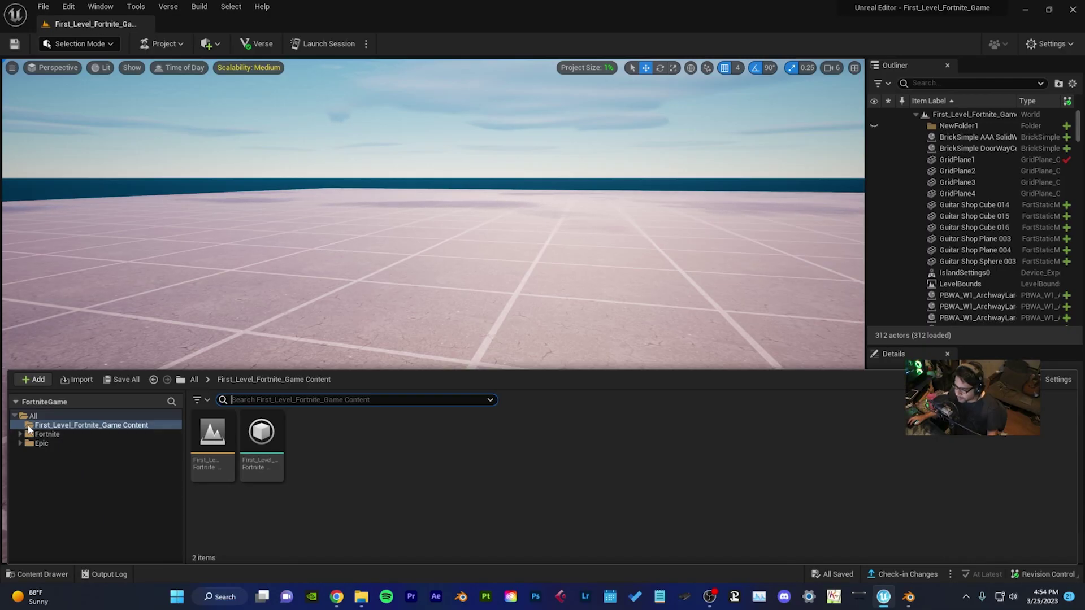
{"action": "left_click", "coordinate": [189, 225]}
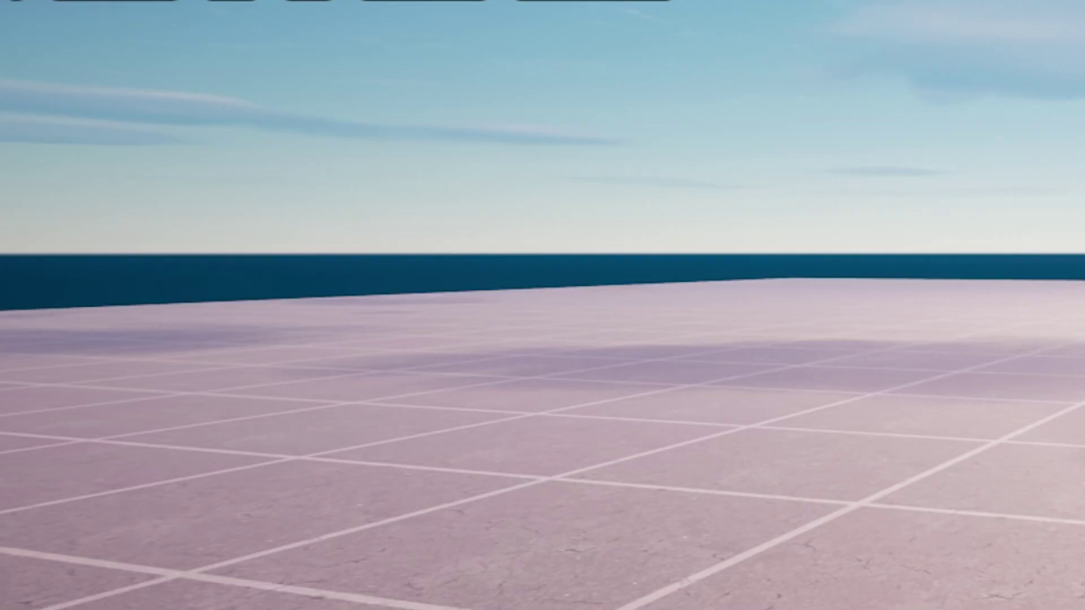
Create a new folder named Creature_Star_Monster and open it
{"action": "left_click", "coordinate": [67, 203]}
{"action": "left_click", "coordinate": [142, 133]}
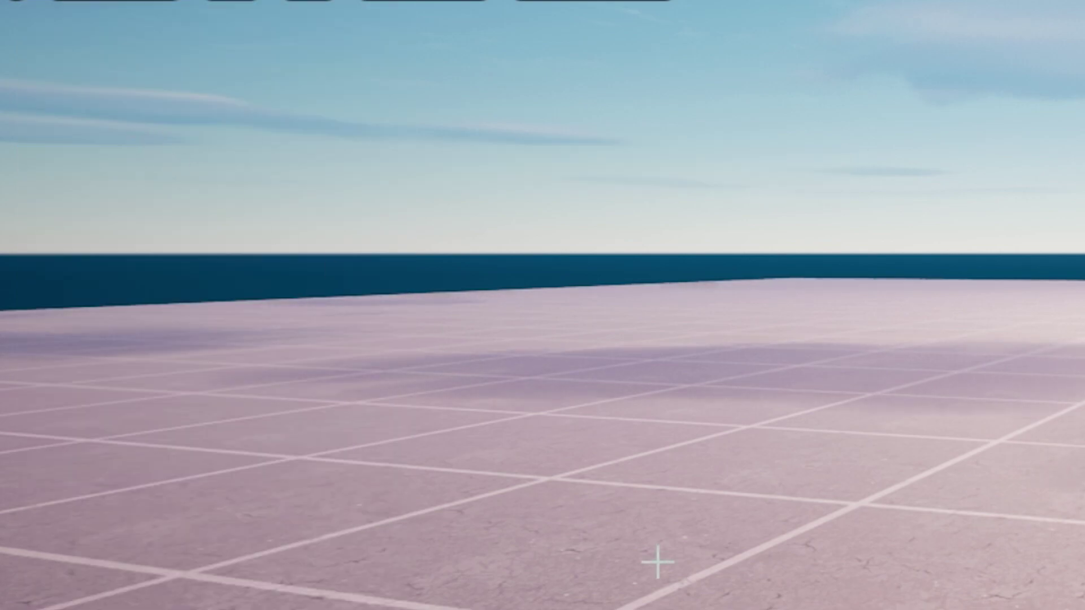
{"action": "type", "text": "Star_Mon"}
{"action": "type", "text": "ster"}
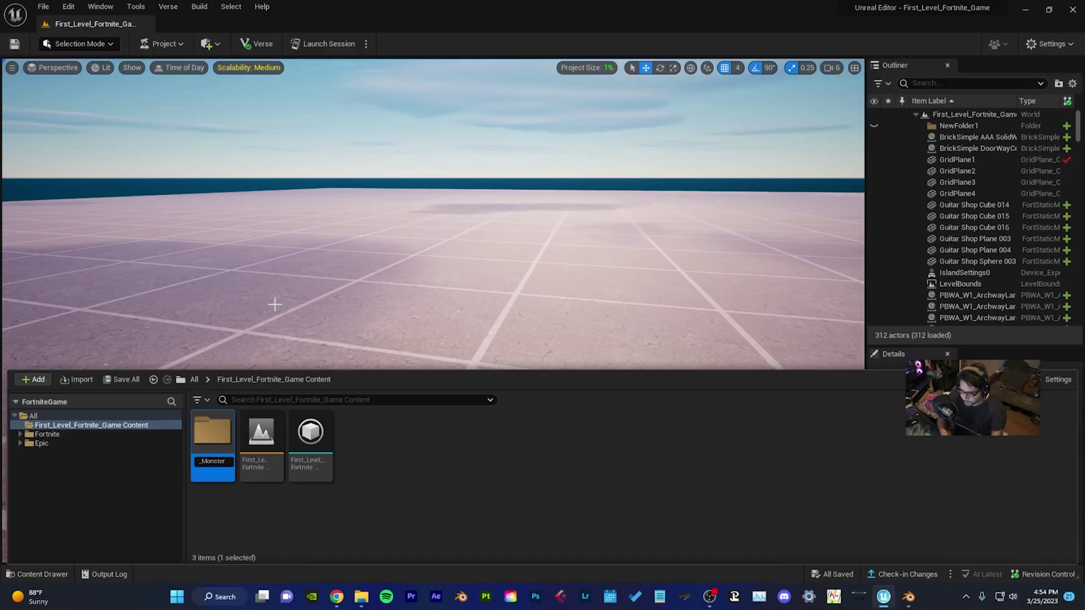
{"action": "key", "text": "Return"}
{"action": "double_click", "coordinate": [212, 435]}
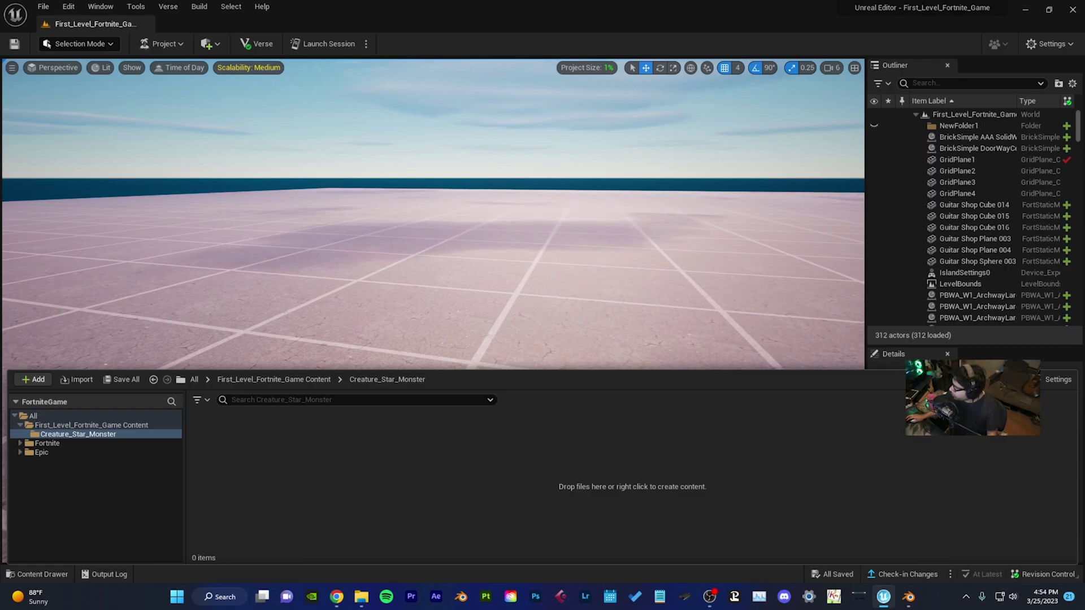
{"action": "left_click", "coordinate": [677, 493]}
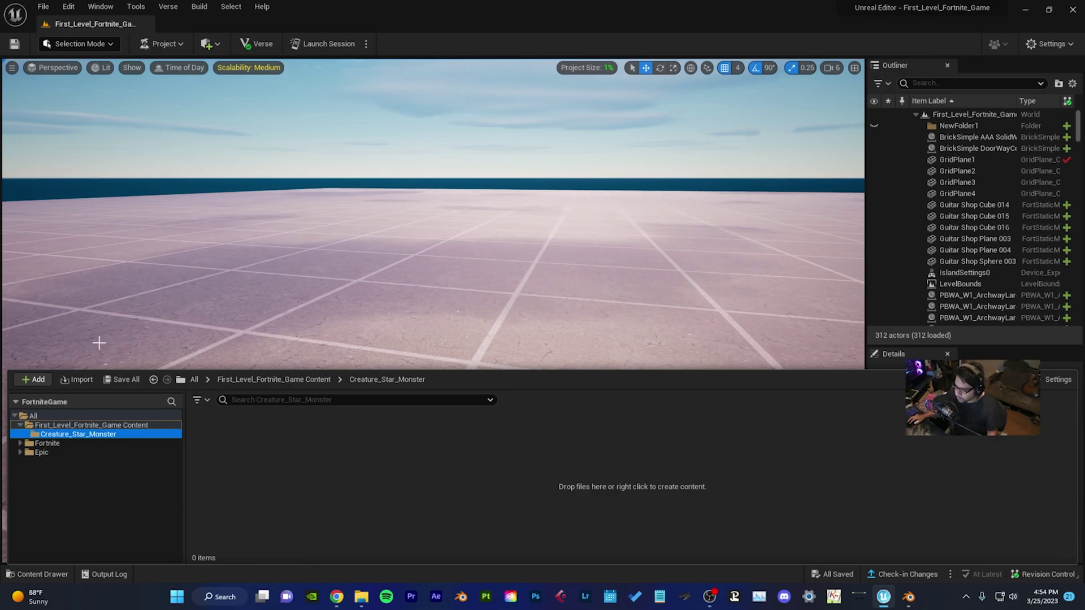
Import the creature star FBX with Combine Meshes on and Create New Materials
{"action": "left_click", "coordinate": [85, 380]}
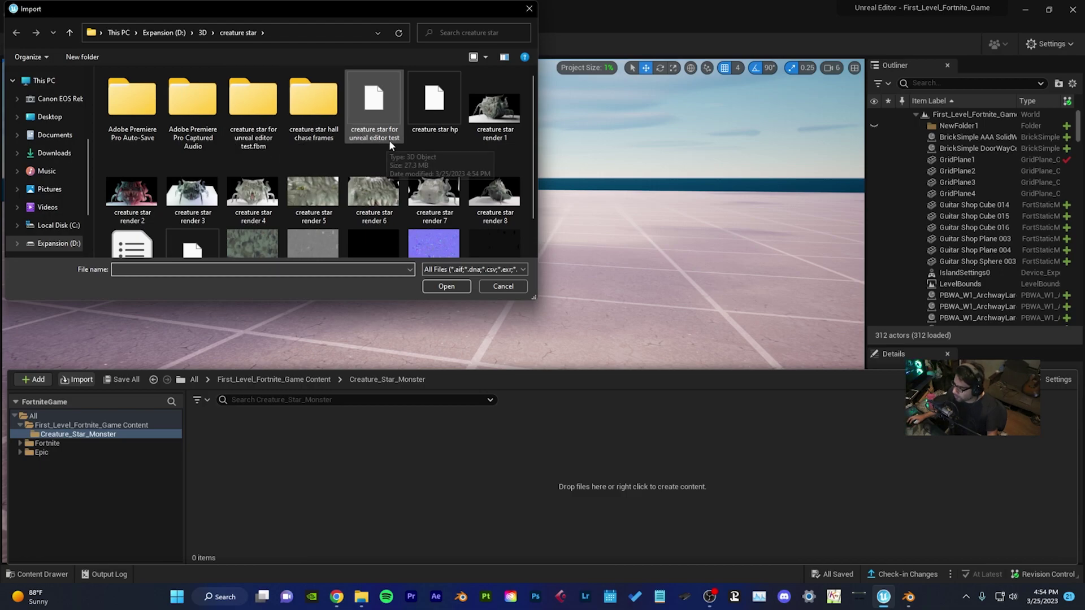
{"action": "left_click", "coordinate": [378, 111]}
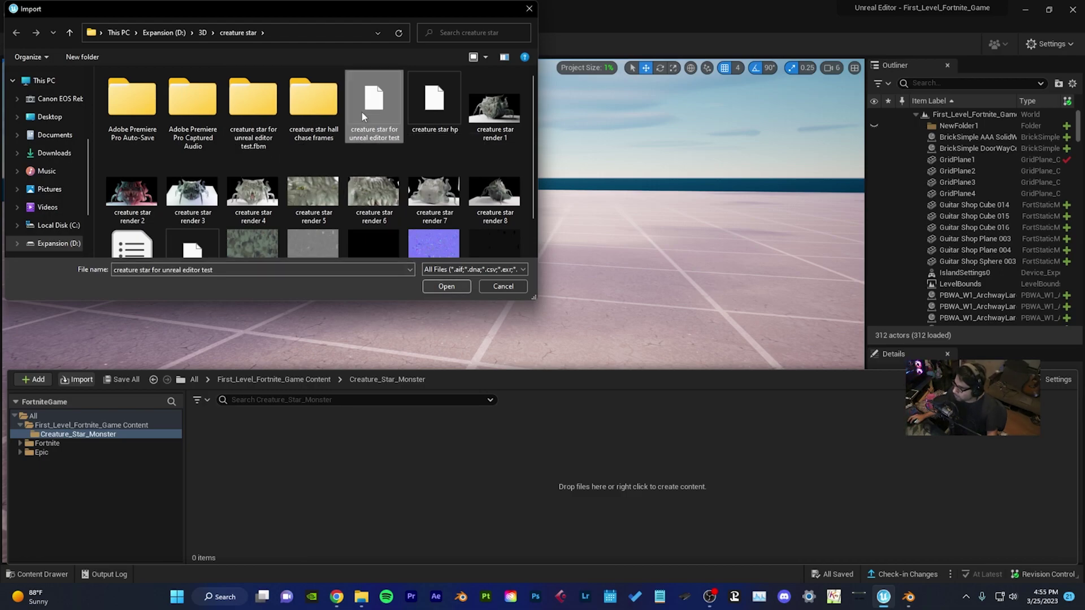
{"action": "left_click", "coordinate": [446, 287]}
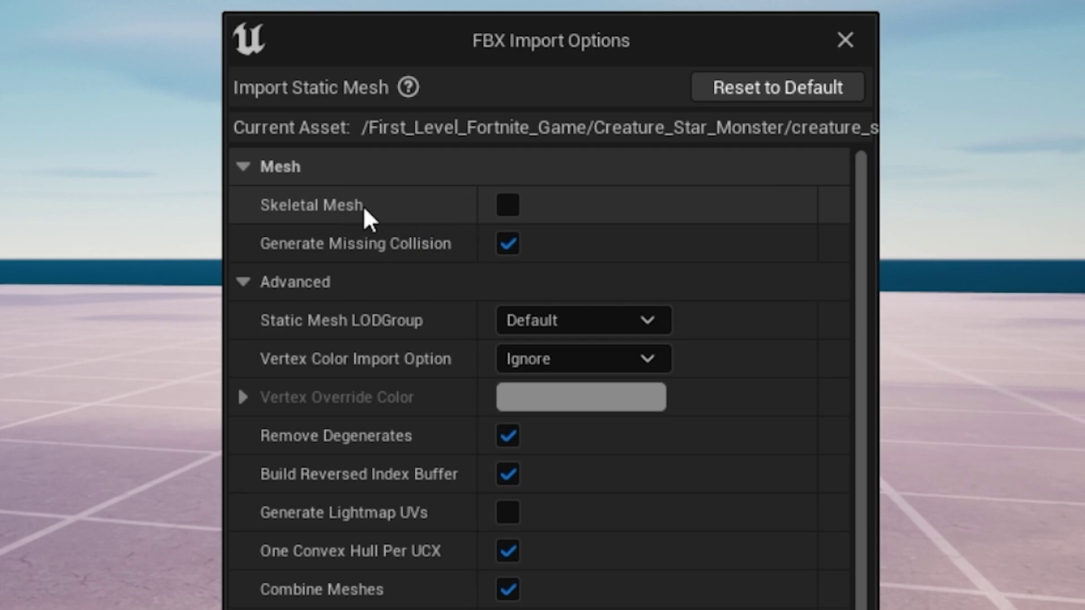
{"action": "left_click", "coordinate": [508, 589]}
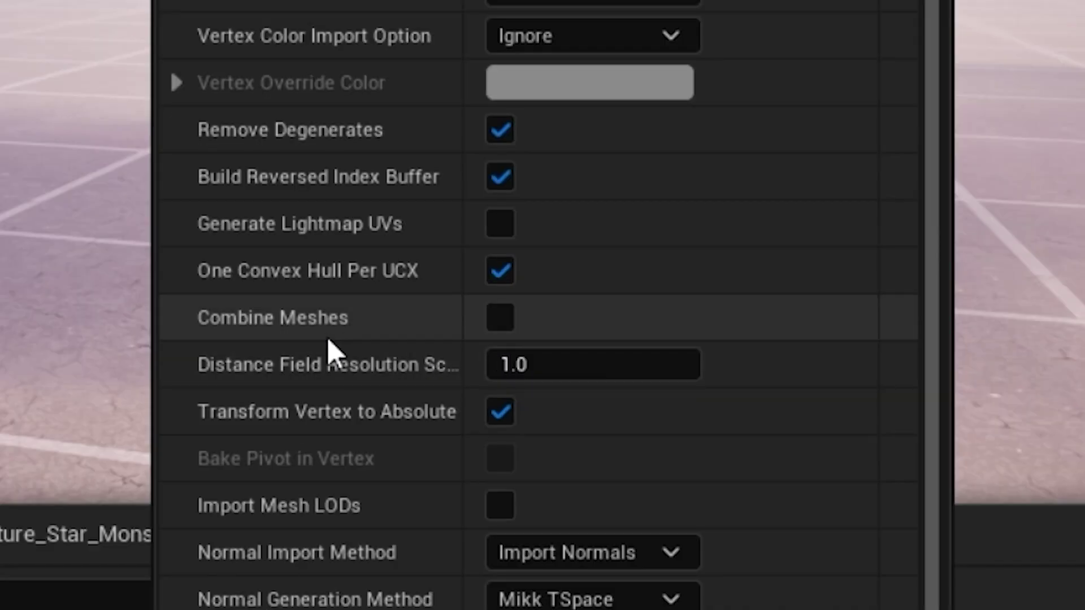
{"action": "mouse_move", "coordinate": [315, 328]}
{"action": "left_click", "coordinate": [500, 319]}
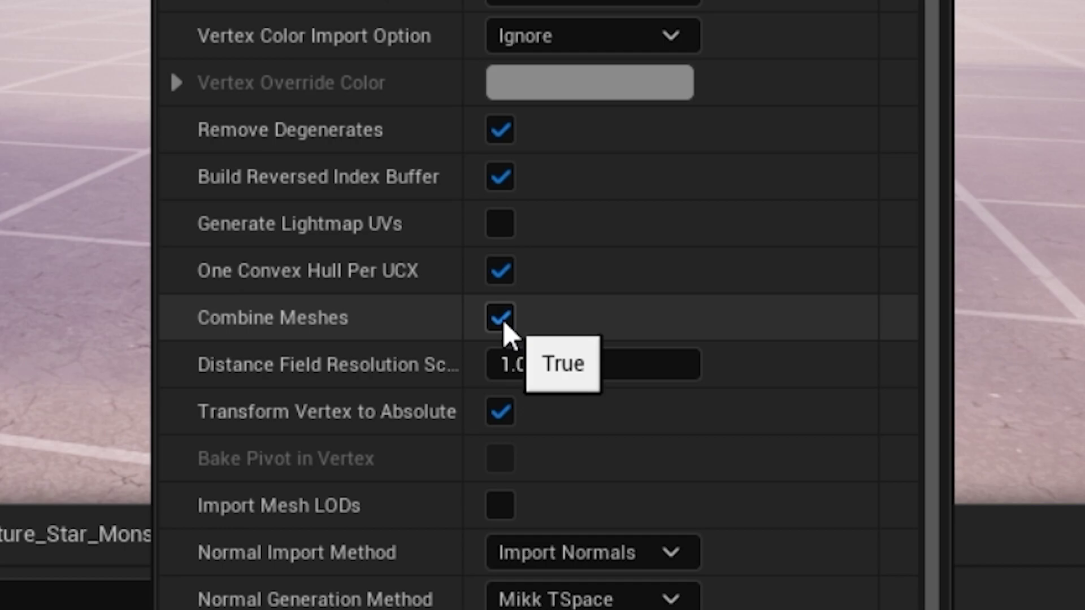
{"action": "scroll", "coordinate": [288, 318], "scroll_direction": "down", "scroll_amount": 4}
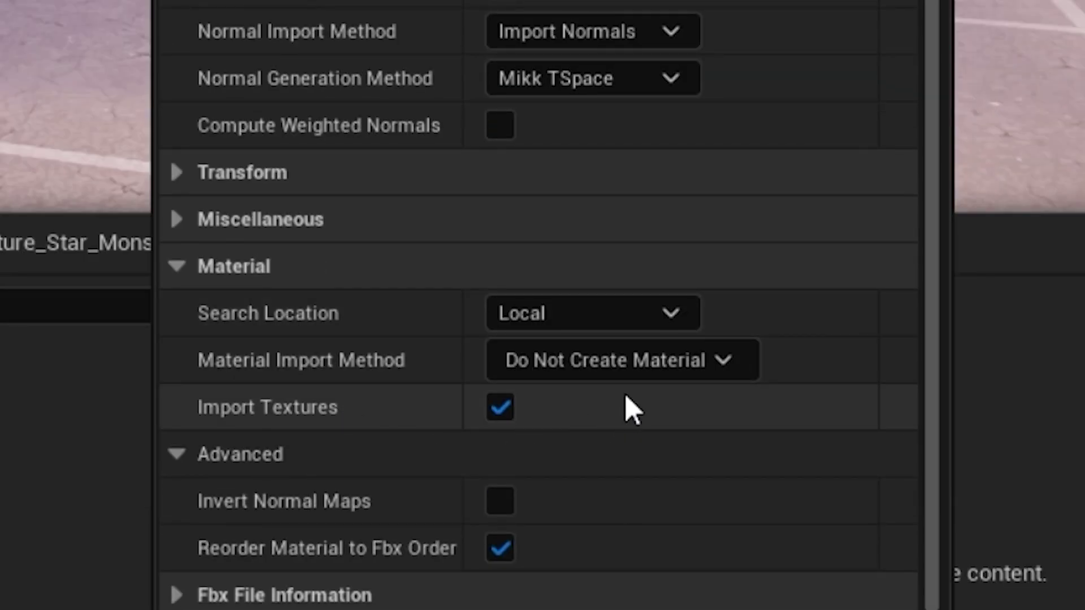
{"action": "left_click", "coordinate": [667, 363]}
{"action": "left_click", "coordinate": [569, 382]}
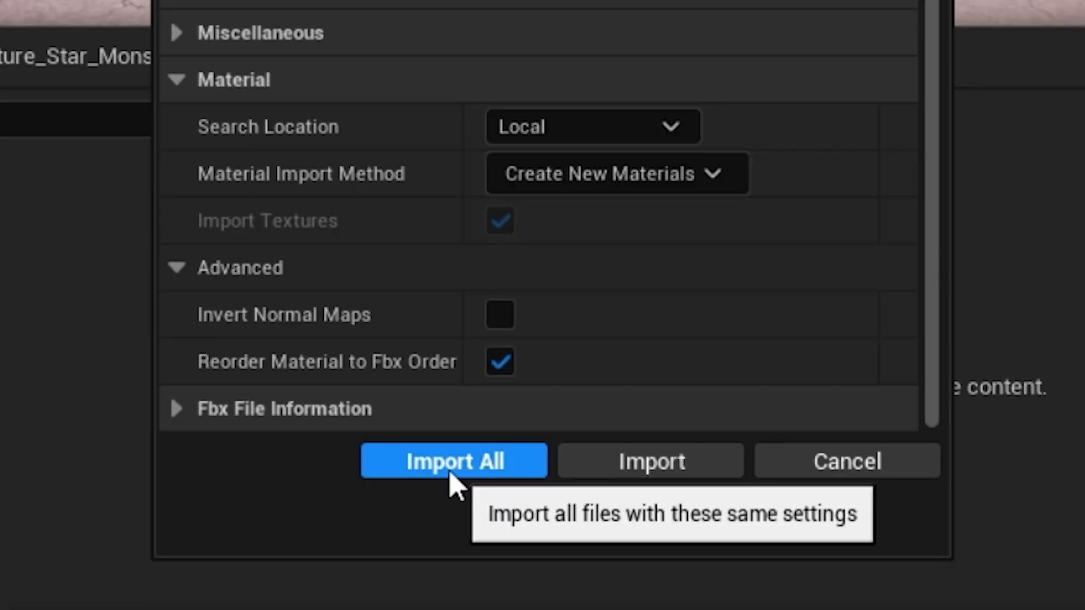
{"action": "left_click", "coordinate": [638, 476]}
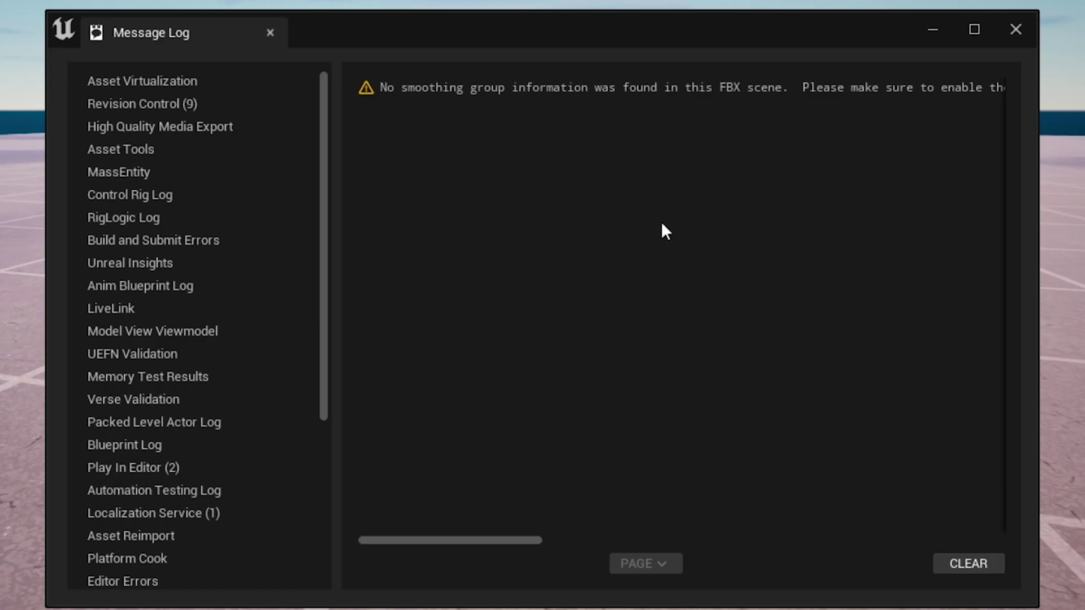
Clear the no-smoothing-group warning in the Message Log and close it
{"action": "left_click", "coordinate": [961, 565]}
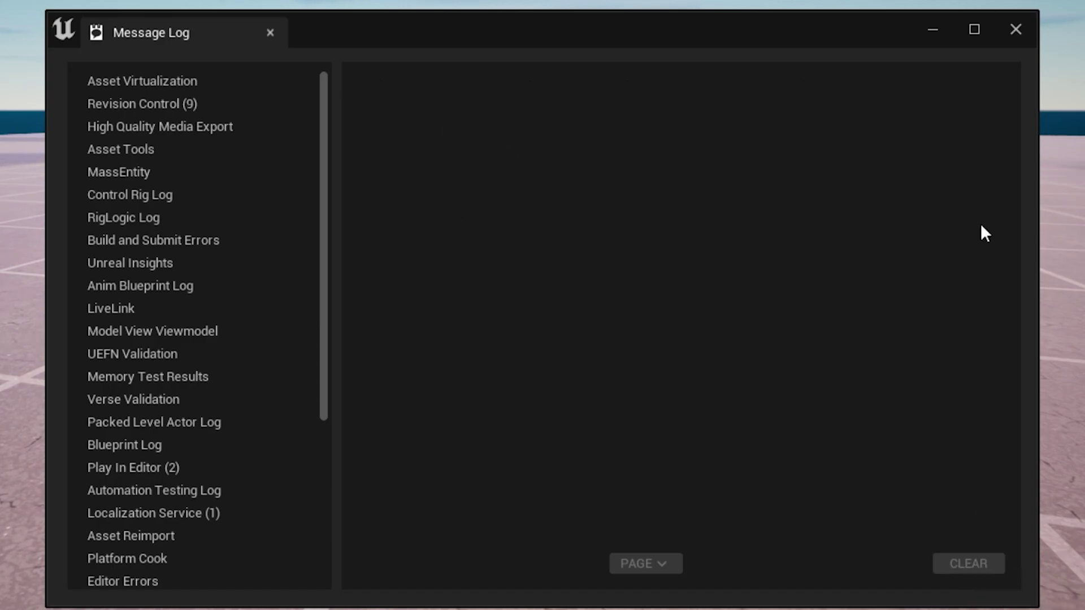
{"action": "left_click", "coordinate": [1015, 29]}
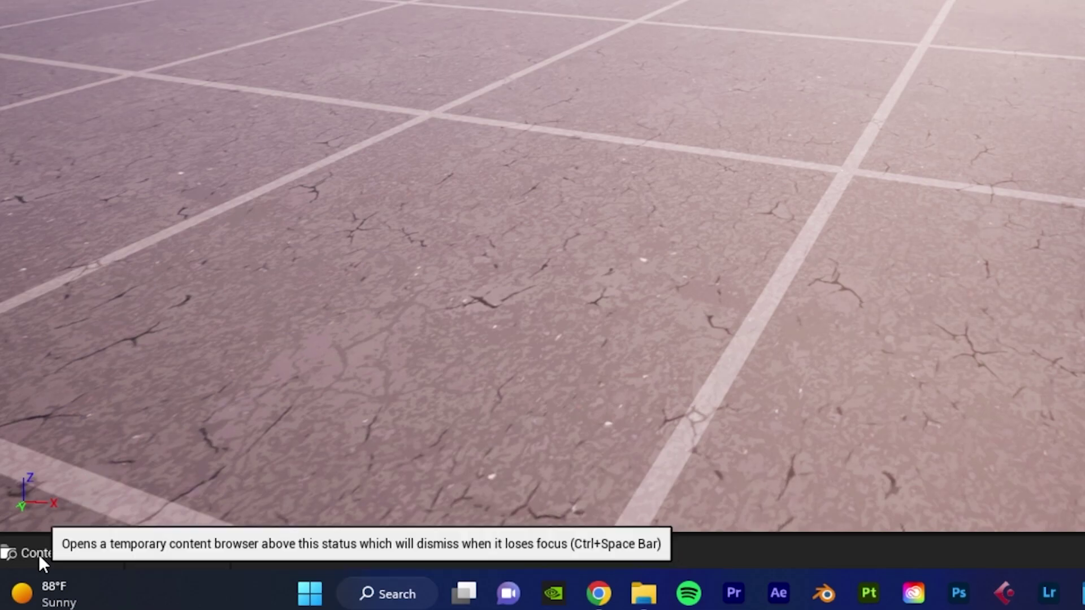
Reopen the Content Drawer to view the creature_star_for_unreal_editor_test mesh and its materials and textures
{"action": "left_click", "coordinate": [56, 553]}
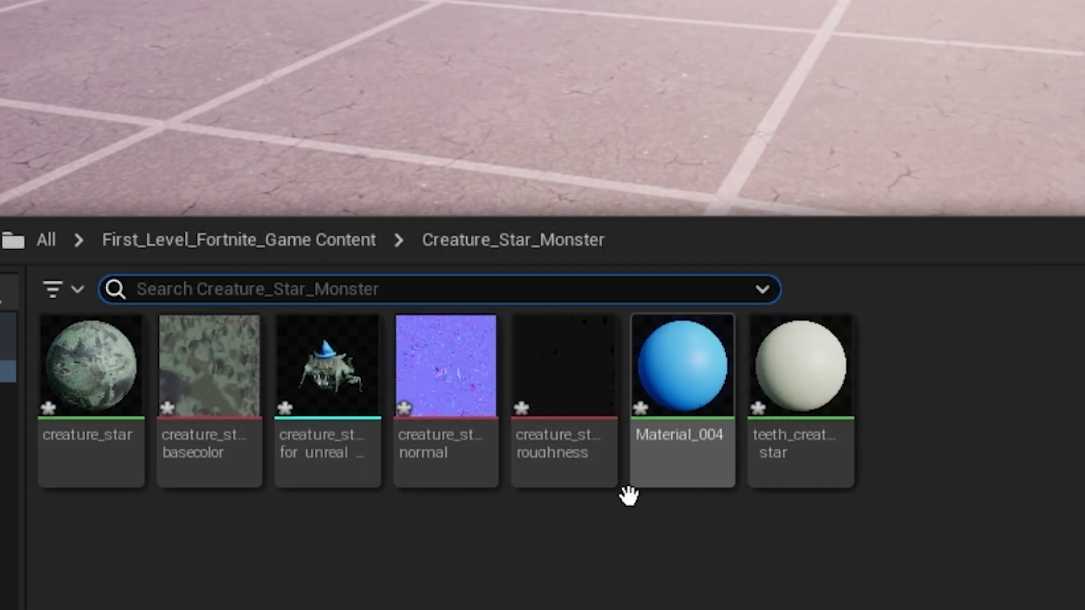
{"action": "mouse_move", "coordinate": [335, 474]}
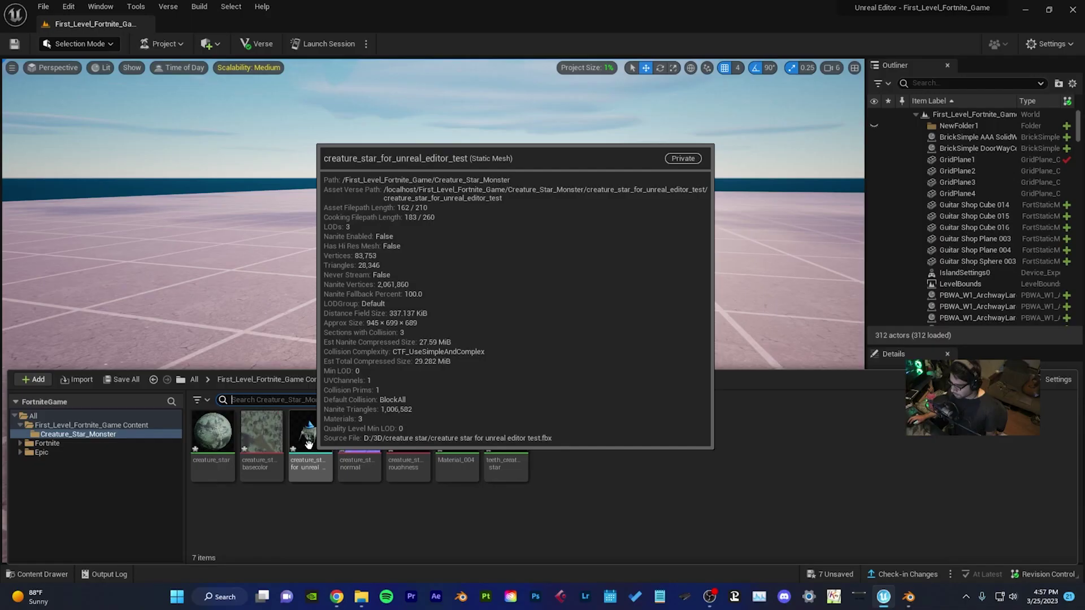
Drop the combined creature mesh into the level and raise it onto the ground
{"action": "left_click", "coordinate": [305, 545]}
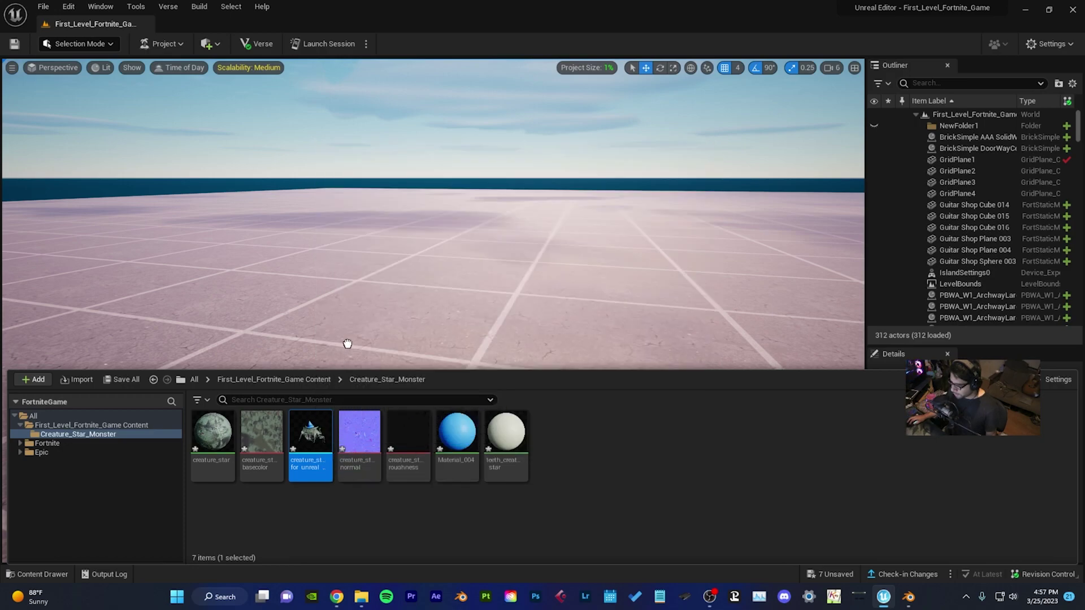
{"action": "left_click_drag", "start_coordinate": [347, 344], "coordinate": [413, 258]}
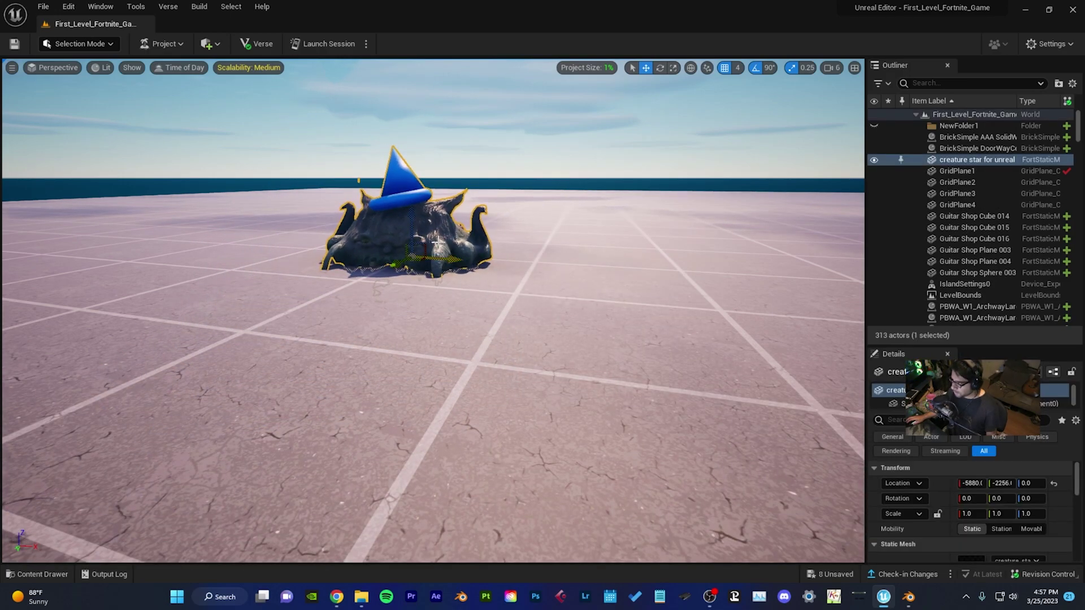
{"action": "left_click_drag", "start_coordinate": [415, 201], "coordinate": [416, 168]}
Fly the camera around the placed creature to view it from several sides
{"action": "key", "text": "a"}
{"action": "right_click_drag", "start_coordinate": [416, 168], "coordinate": [466, 192]}
{"action": "key", "text": "d"}
{"action": "key", "text": "w"}
{"action": "right_click_drag", "start_coordinate": [434, 311], "coordinate": [434, 368]}
{"action": "mouse_move", "coordinate": [518, 249]}
{"action": "right_mouse_down"}
{"action": "mouse_move", "coordinate": [529, 277]}
{"action": "mouse_move", "coordinate": [509, 272]}
{"action": "mouse_move", "coordinate": [519, 249]}
{"action": "right_mouse_up"}
{"action": "right_click_drag", "start_coordinate": [484, 354], "coordinate": [469, 336]}
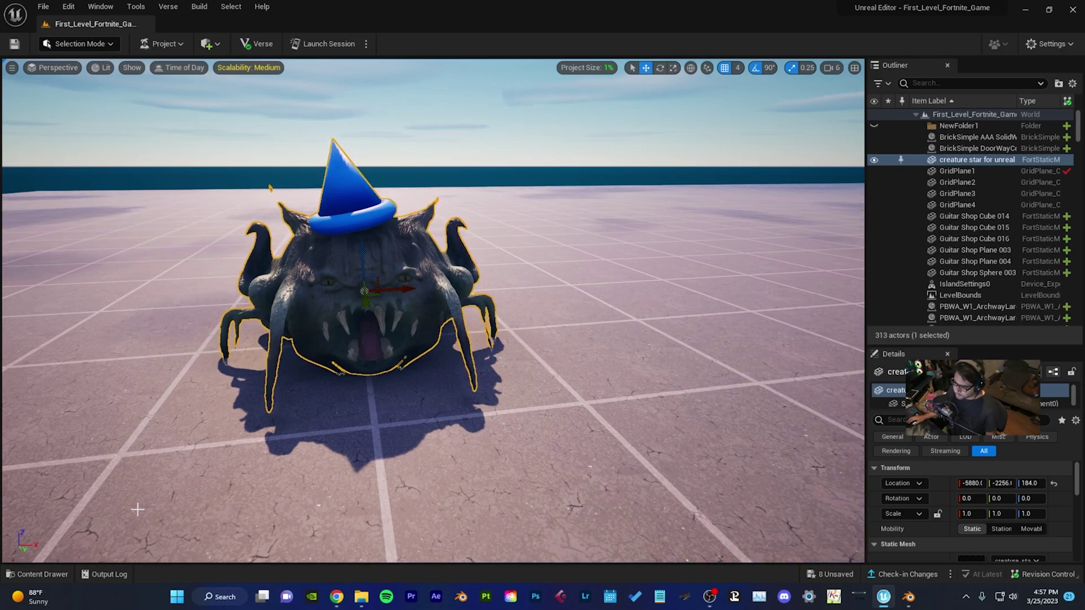
Create Creature_Star_Monster_different_meshes and import the FBX there as separate meshes
{"action": "left_click", "coordinate": [40, 574]}
{"action": "right_click", "coordinate": [351, 504]}
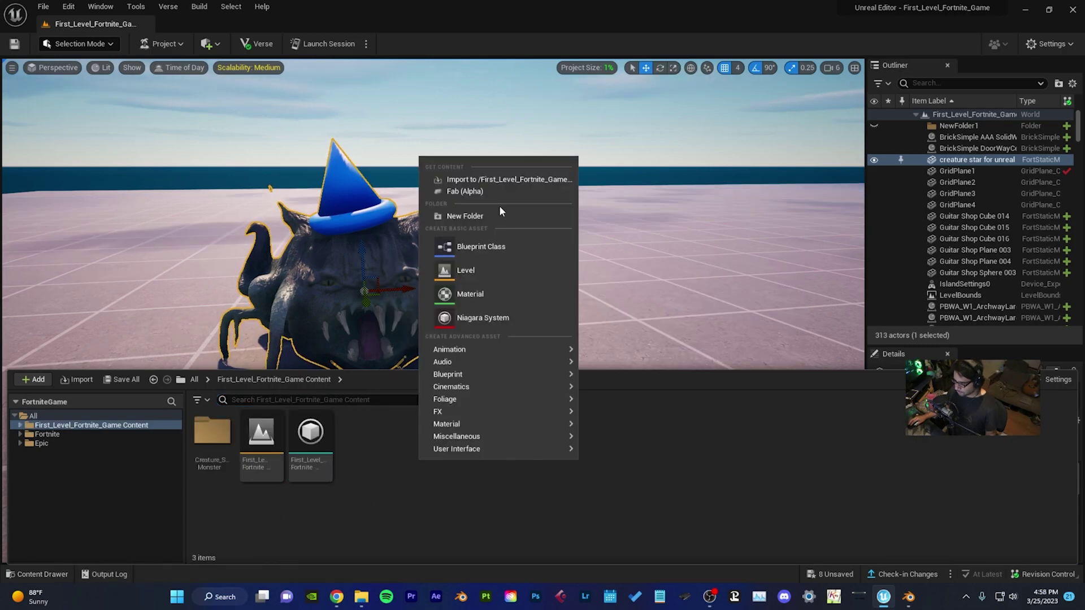
{"action": "left_click", "coordinate": [500, 209]}
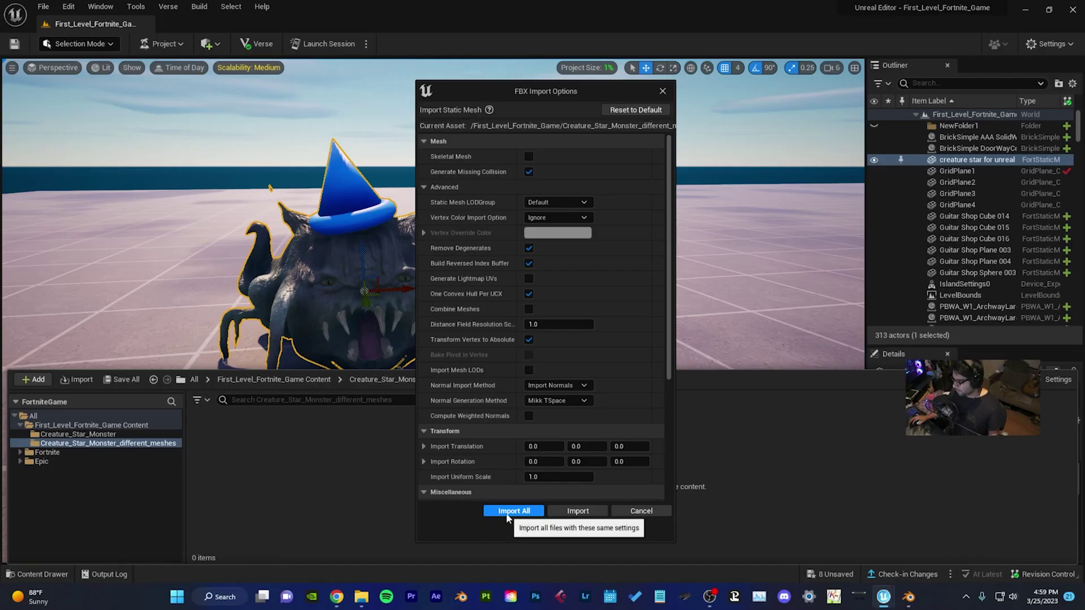
{"action": "left_click", "coordinate": [579, 512]}
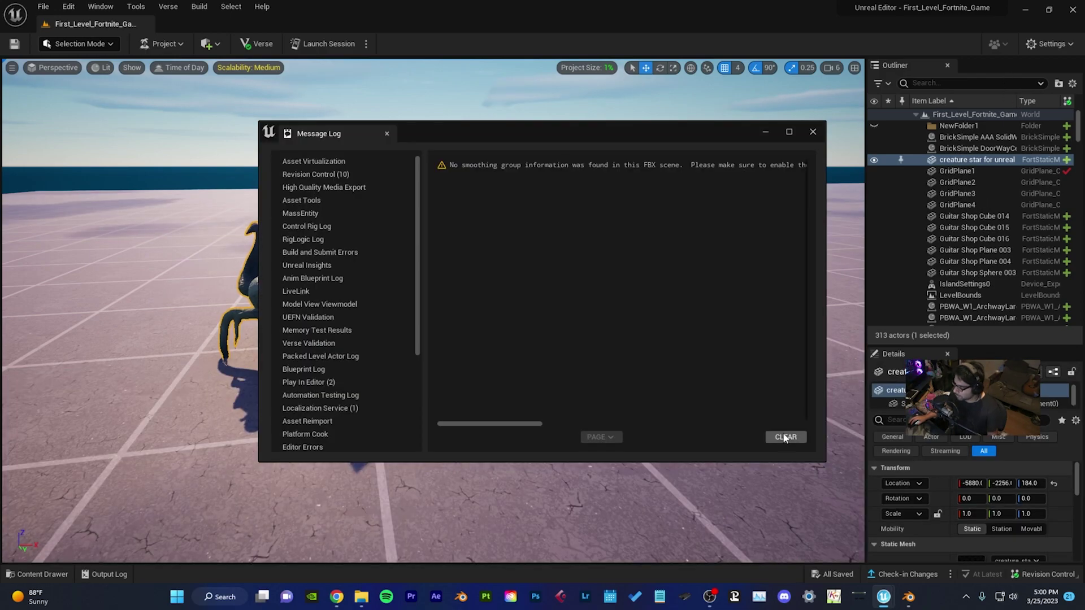
{"action": "left_click", "coordinate": [813, 134]}
Place the separate creature body mesh in the level and raise it onto the ground
{"action": "left_click", "coordinate": [43, 574]}
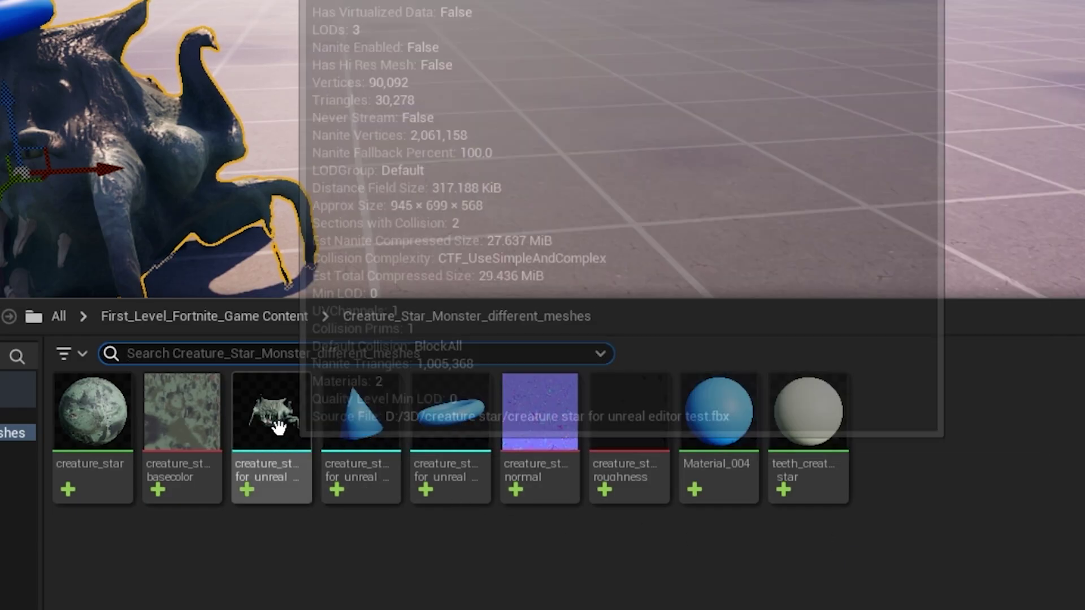
{"action": "left_click", "coordinate": [273, 424]}
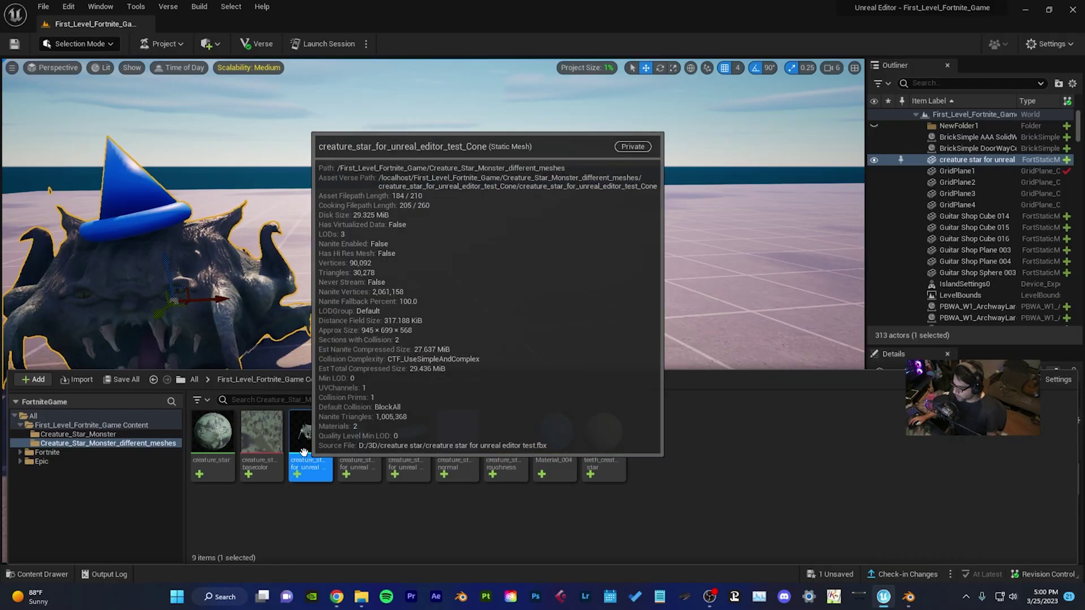
{"action": "left_click_drag", "start_coordinate": [304, 452], "coordinate": [528, 337]}
{"action": "left_click_drag", "start_coordinate": [537, 299], "coordinate": [546, 228]}
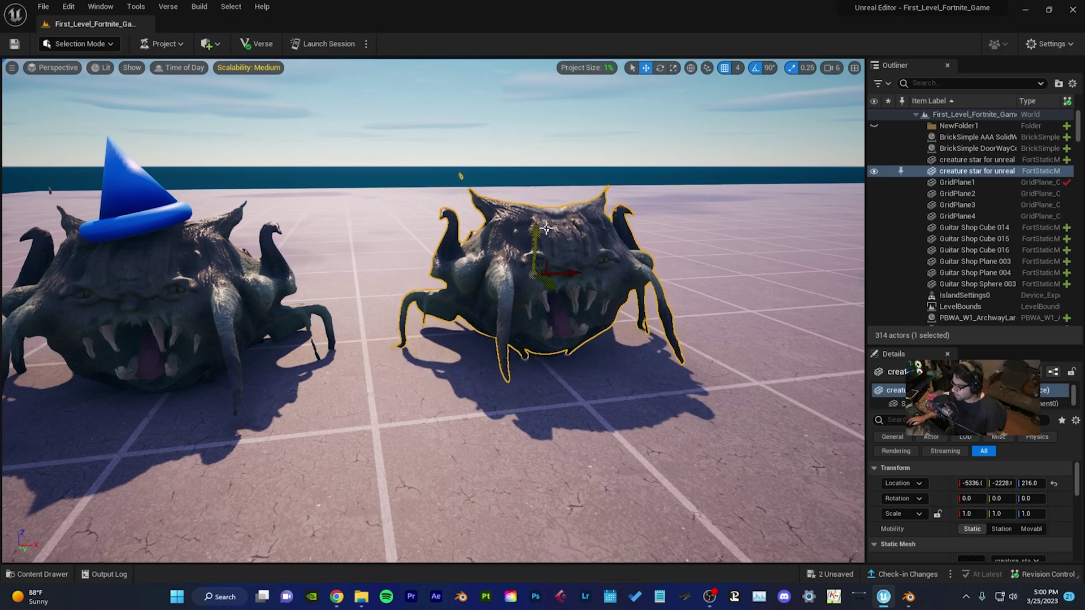
Put the separate cone and ring meshes on the second creature's head
{"action": "left_click", "coordinate": [43, 574]}
{"action": "left_click", "coordinate": [359, 432]}
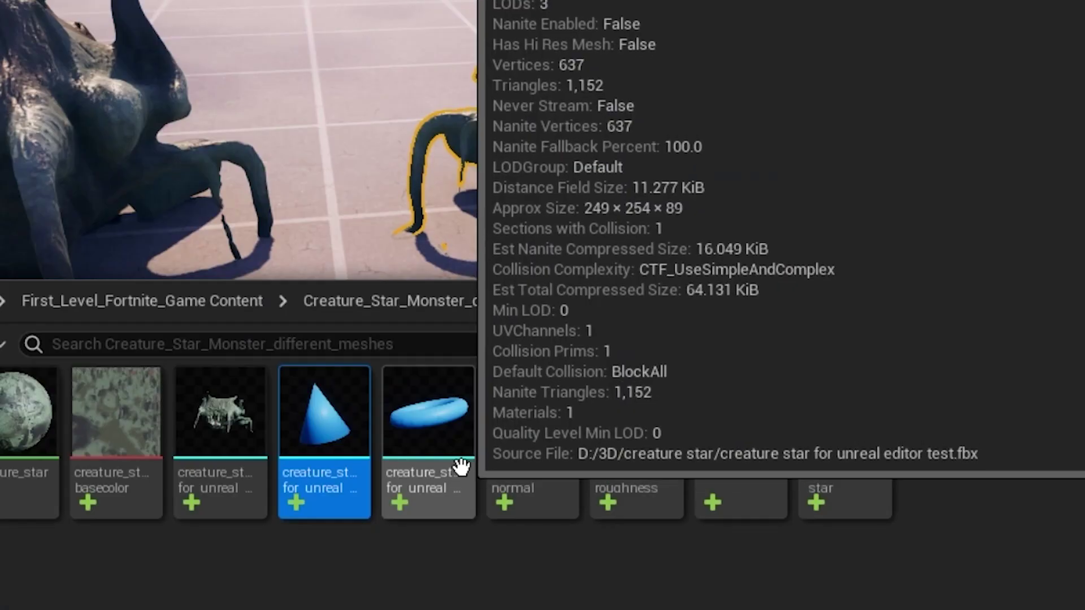
{"action": "left_click", "coordinate": [448, 448], "text": "ctrl"}
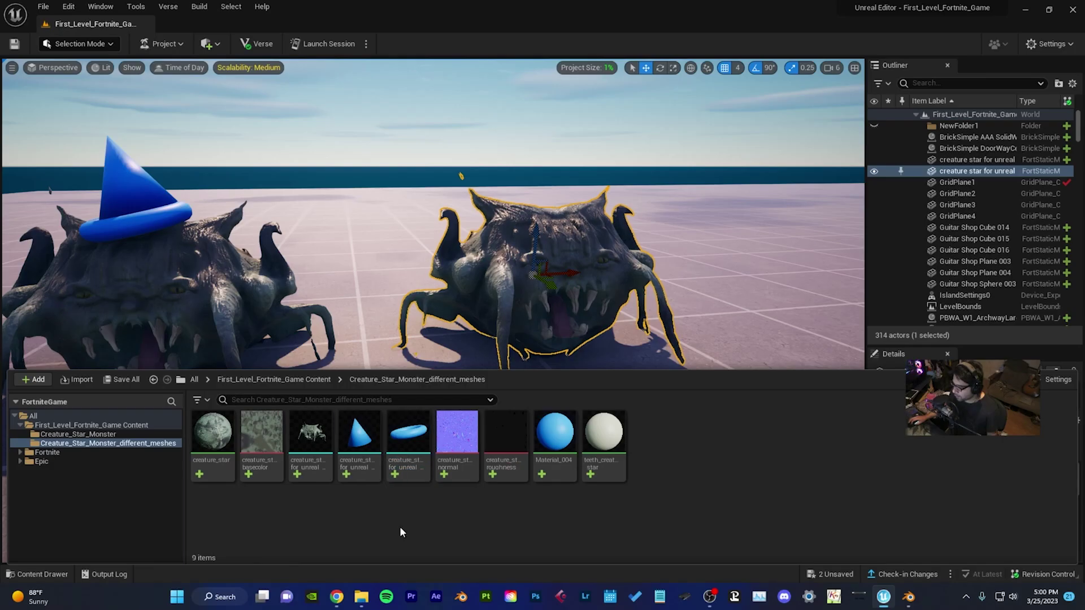
{"action": "left_click_drag", "start_coordinate": [358, 434], "coordinate": [471, 298]}
{"action": "left_click", "coordinate": [67, 574]}
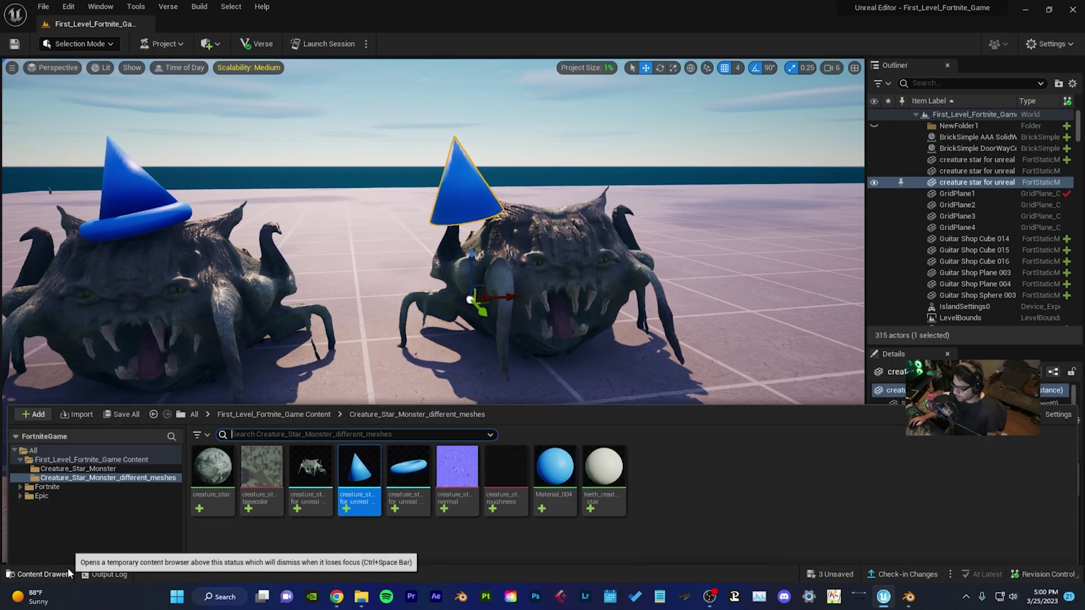
{"action": "left_click_drag", "start_coordinate": [408, 466], "coordinate": [588, 209]}
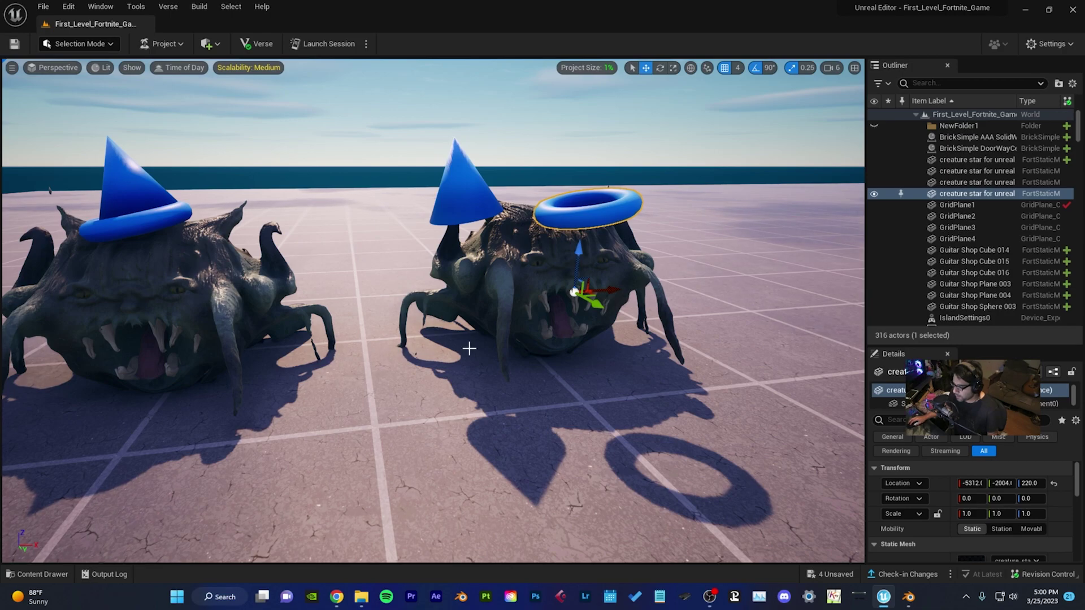
{"action": "left_click", "coordinate": [55, 575]}
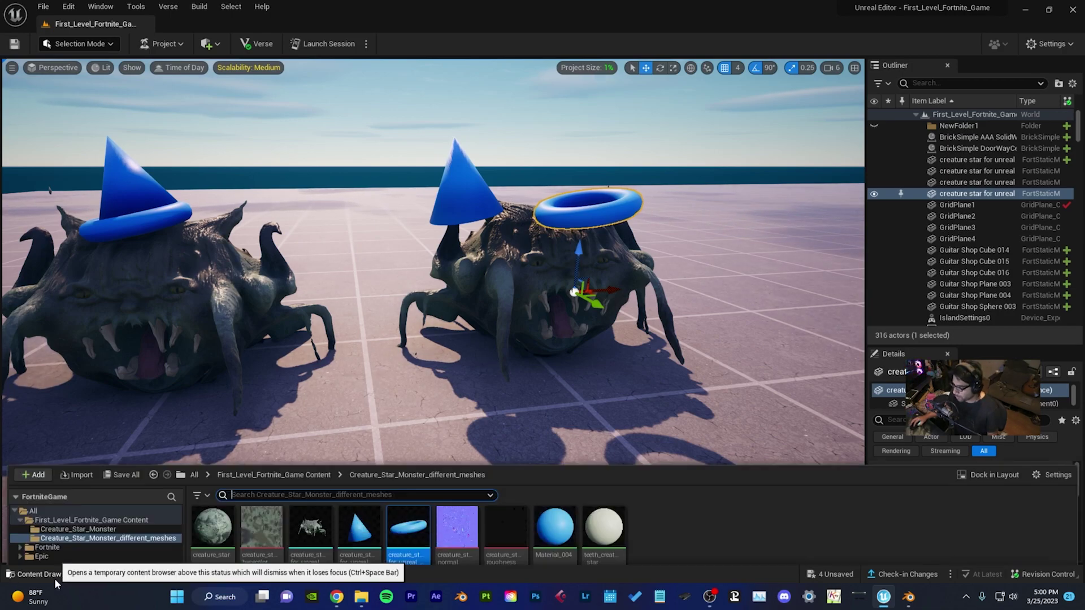
Select the body, cone and ring meshes and drag them together into the level
{"action": "left_click", "coordinate": [711, 305]}
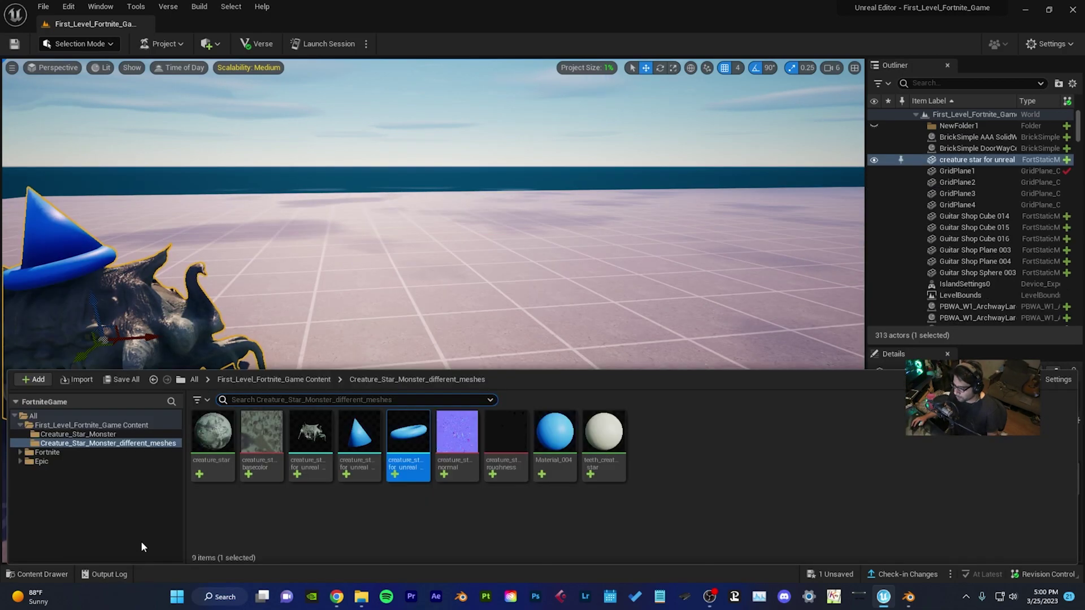
{"action": "left_click", "coordinate": [588, 297]}
{"action": "left_click", "coordinate": [49, 574]}
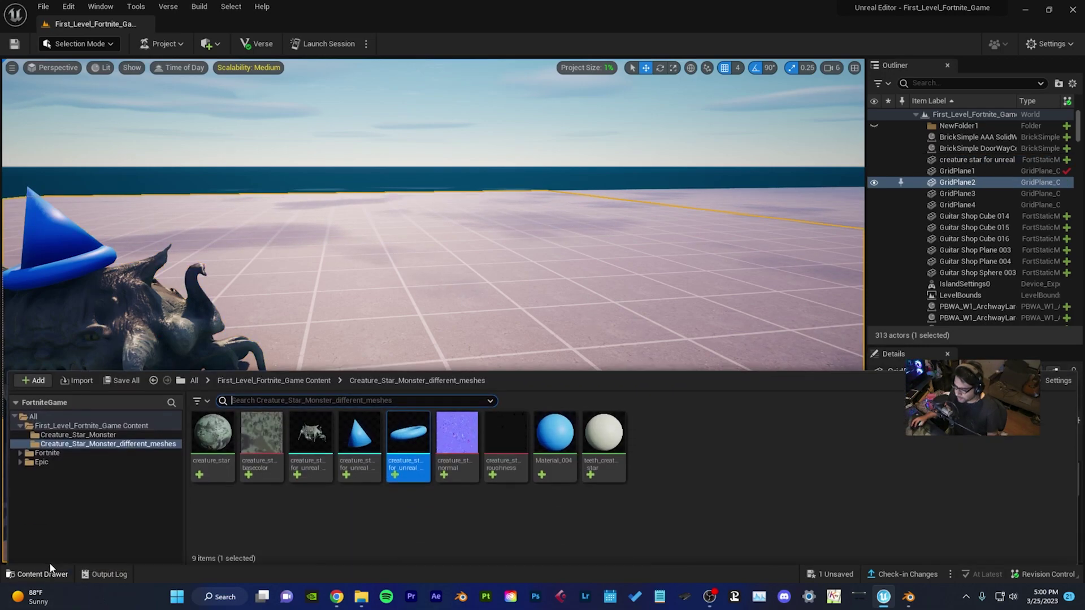
{"action": "left_click", "coordinate": [302, 458]}
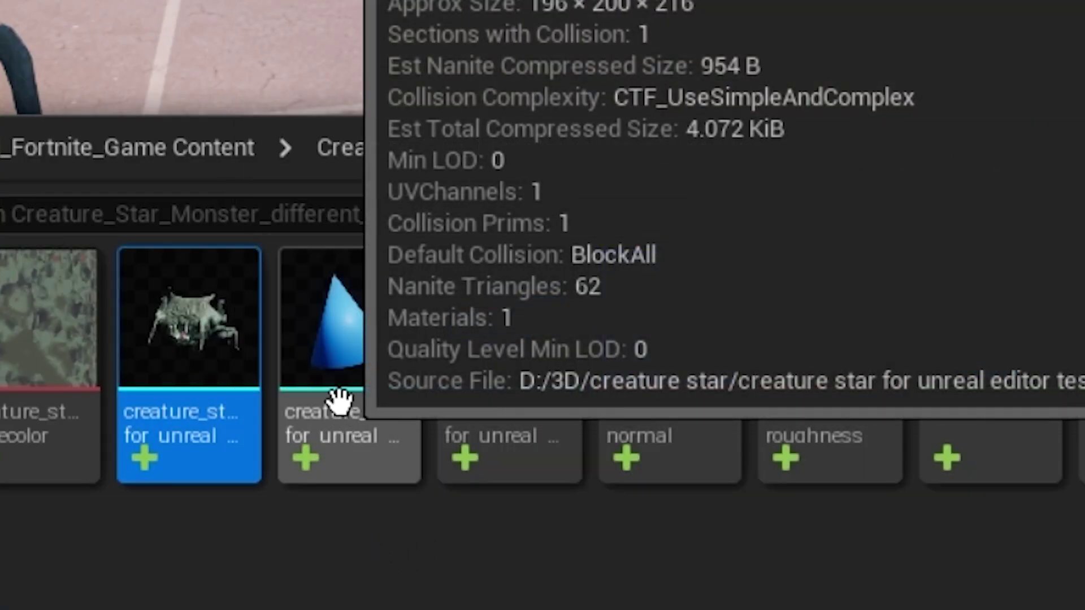
{"action": "left_click", "coordinate": [336, 402], "text": "ctrl"}
{"action": "left_click", "coordinate": [492, 417], "text": "ctrl"}
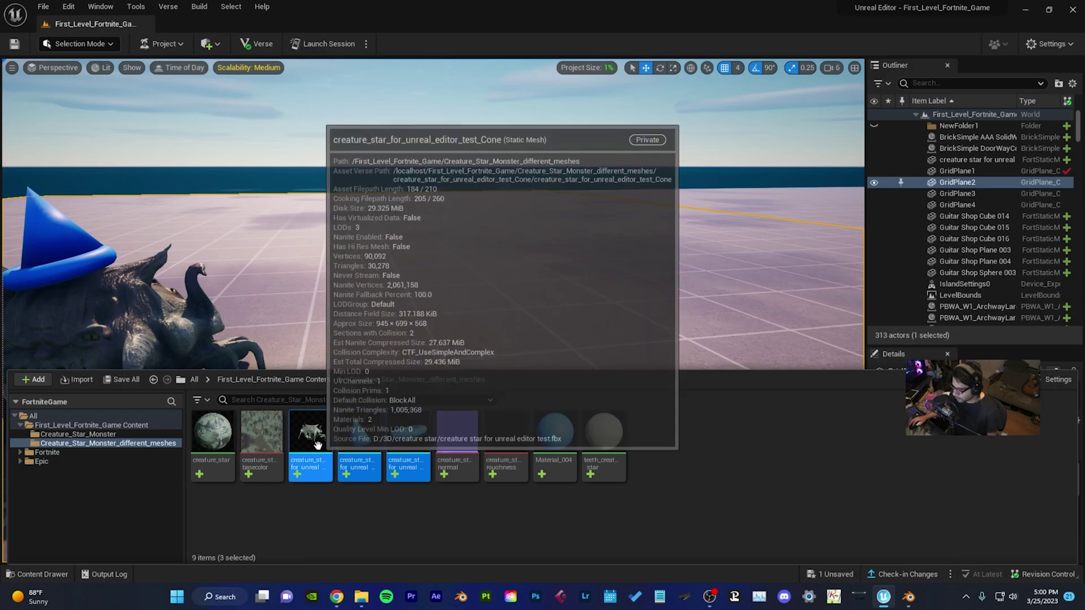
{"action": "left_click_drag", "start_coordinate": [359, 435], "coordinate": [488, 349]}
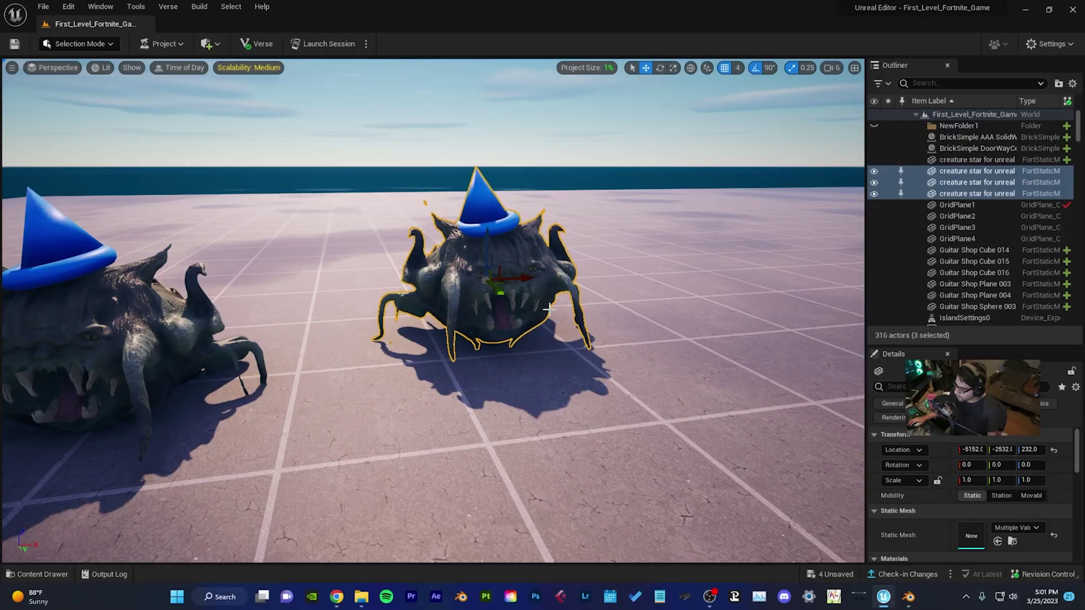
Clear the selection, fly in close and select the new hatted creature
{"action": "key", "text": "Escape"}
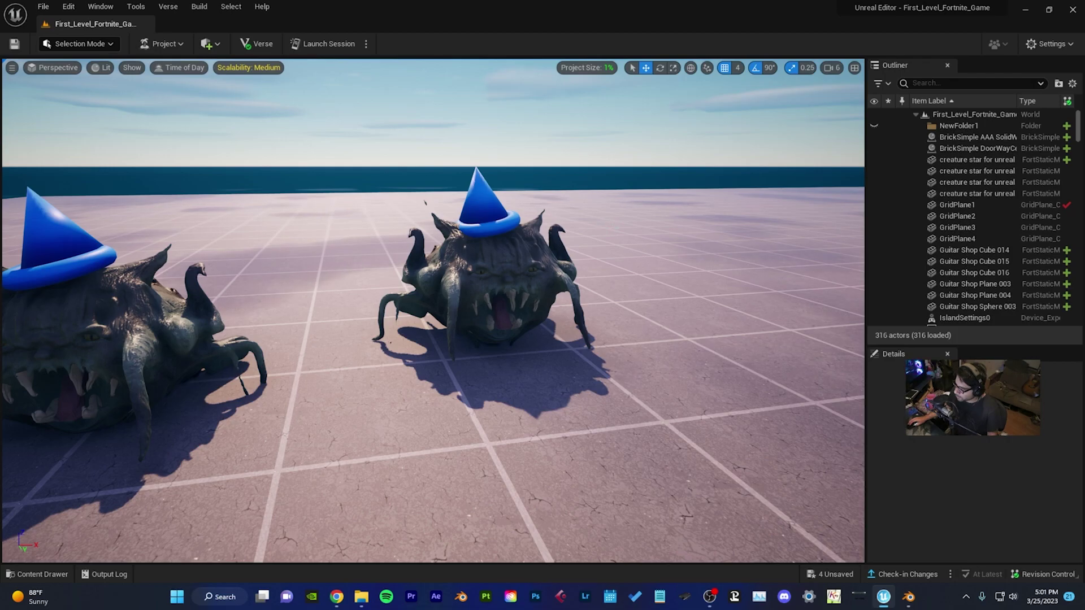
{"action": "key", "text": "w"}
{"action": "right_click_drag", "start_coordinate": [433, 310], "coordinate": [440, 350]}
{"action": "key", "text": "s"}
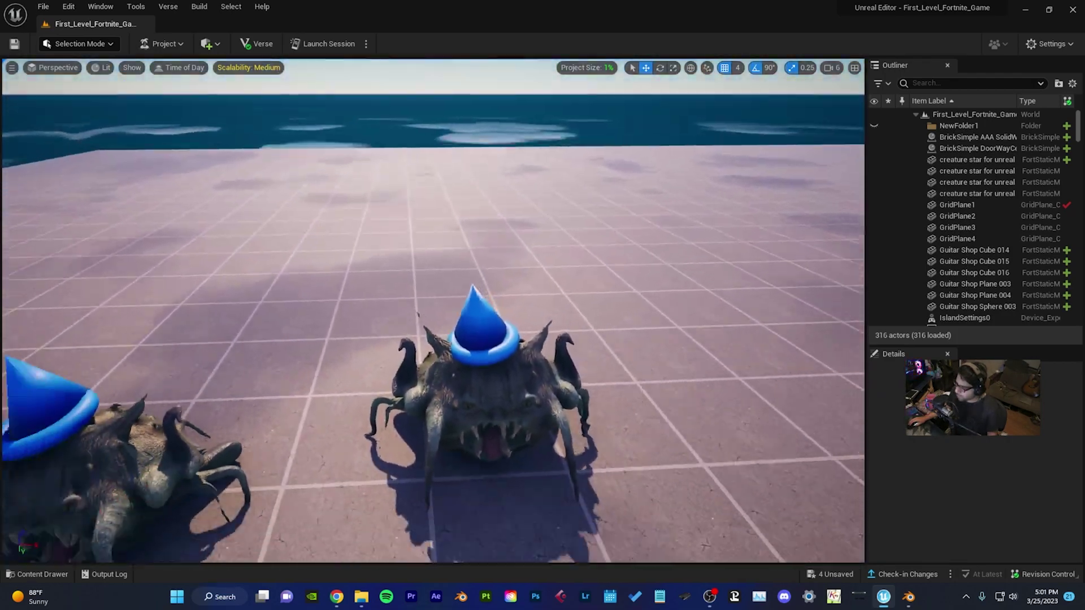
{"action": "key", "text": "w"}
{"action": "key", "text": "q"}
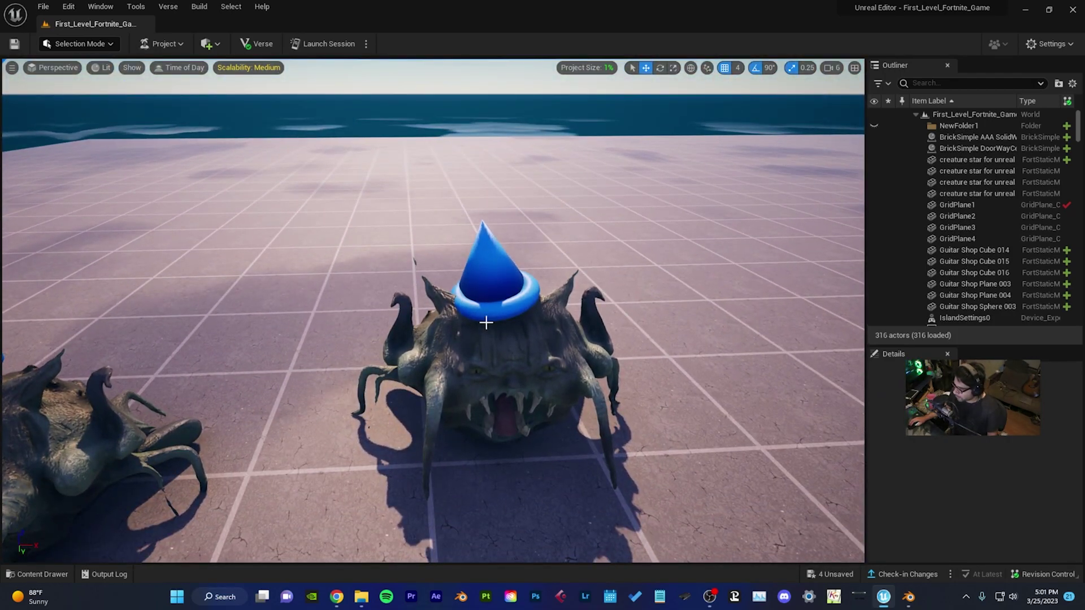
{"action": "left_click", "coordinate": [486, 322]}
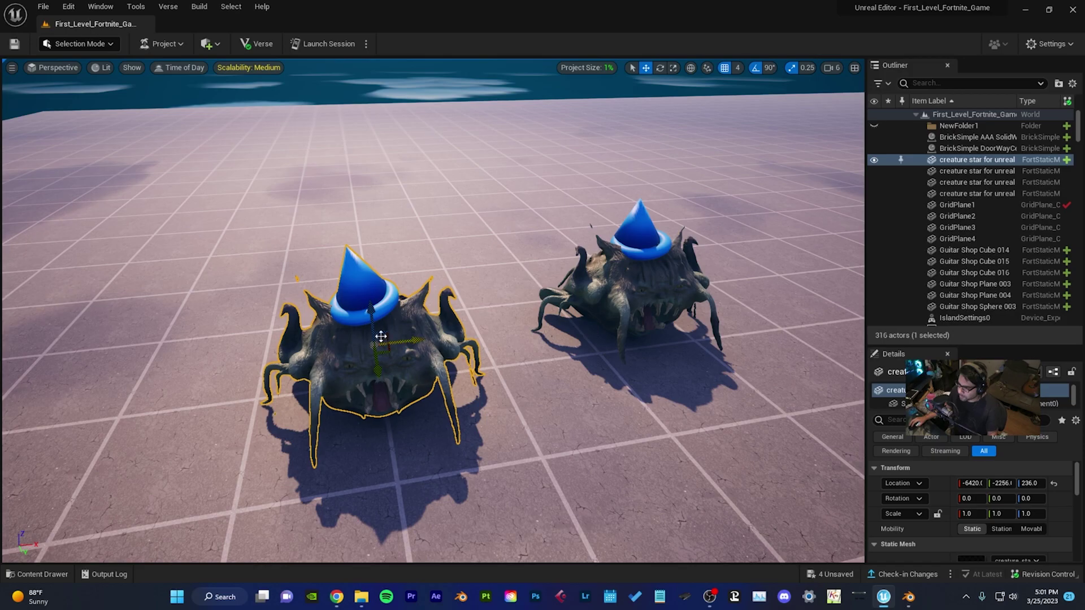
Pick the middle creature's hat on its own, then its body separately
{"action": "mouse_move", "coordinate": [435, 325]}
{"action": "right_mouse_down"}
{"action": "mouse_move", "coordinate": [379, 329]}
{"action": "mouse_move", "coordinate": [424, 314]}
{"action": "right_mouse_up"}
{"action": "key", "text": "d"}
{"action": "key", "text": "w"}
{"action": "key", "text": "w"}
{"action": "key", "text": "s"}
{"action": "key", "text": "w"}
{"action": "left_click", "coordinate": [530, 235]}
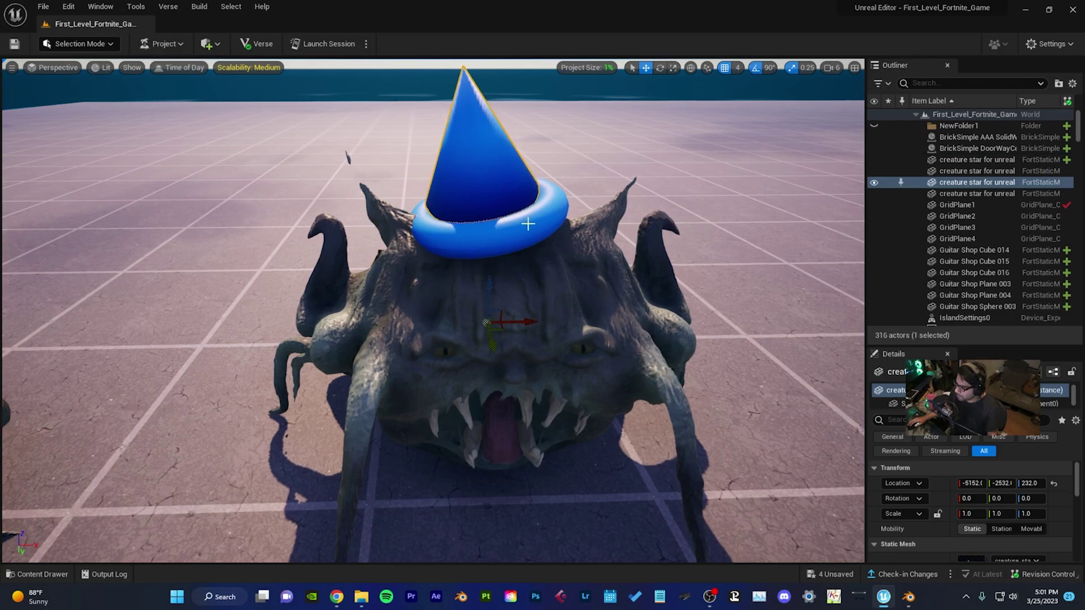
{"action": "left_click", "coordinate": [525, 339]}
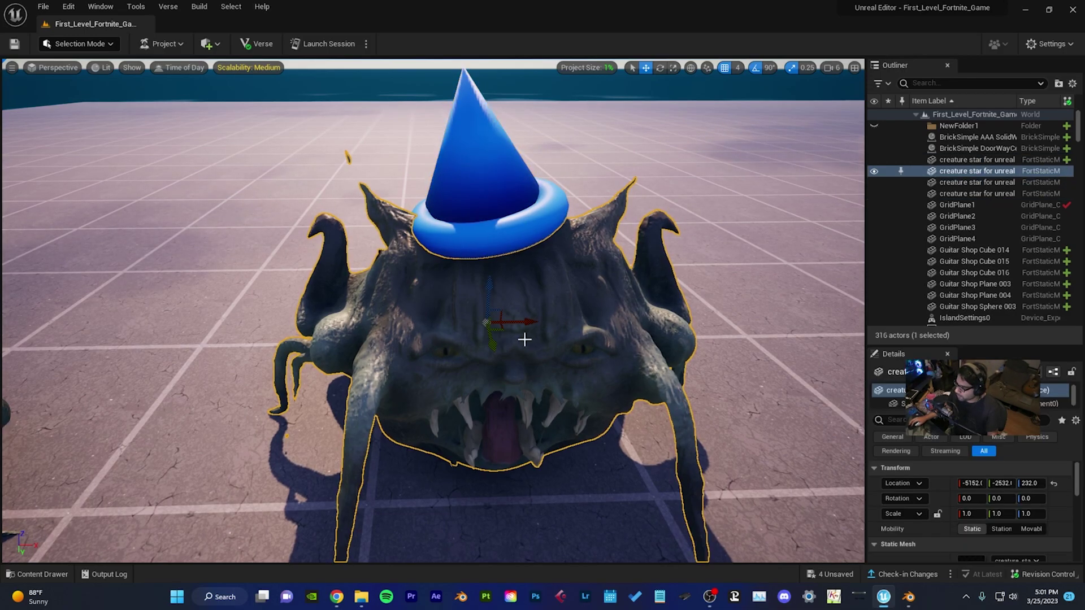
Orbit and back away to view both creatures against the distant buildings
{"action": "key", "text": "d"}
{"action": "right_click_drag", "start_coordinate": [645, 385], "coordinate": [486, 367]}
{"action": "key", "text": "s"}
{"action": "key", "text": "a"}
{"action": "key", "text": "s"}
{"action": "key", "text": "w"}
{"action": "key", "text": "w"}
{"action": "key", "text": "e"}
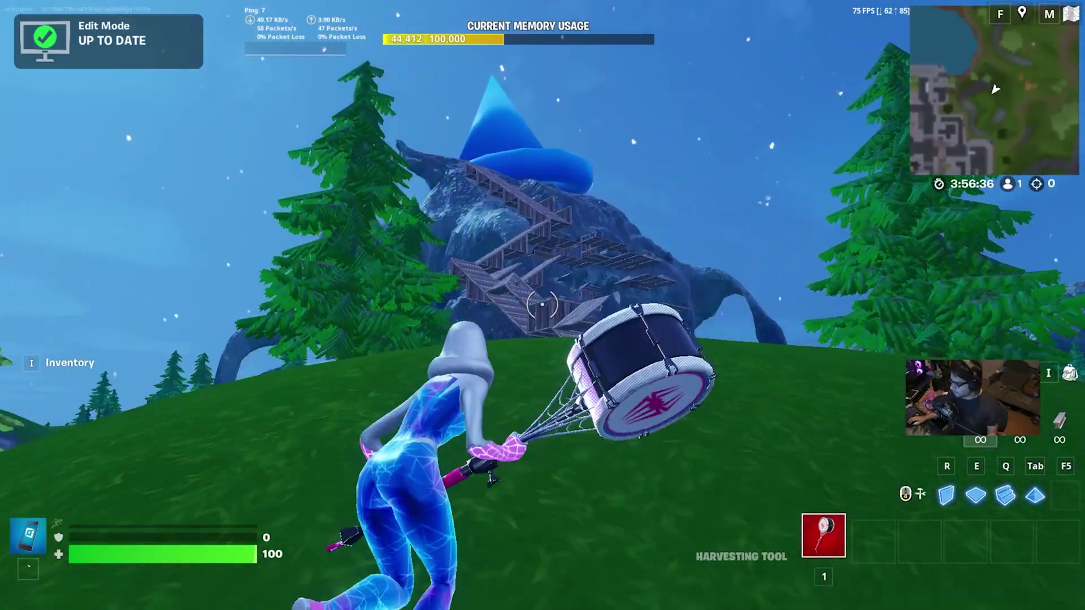
Sprint down the hill and through the town, then fire the rifle at the giant creature
{"action": "key", "text": "w"}
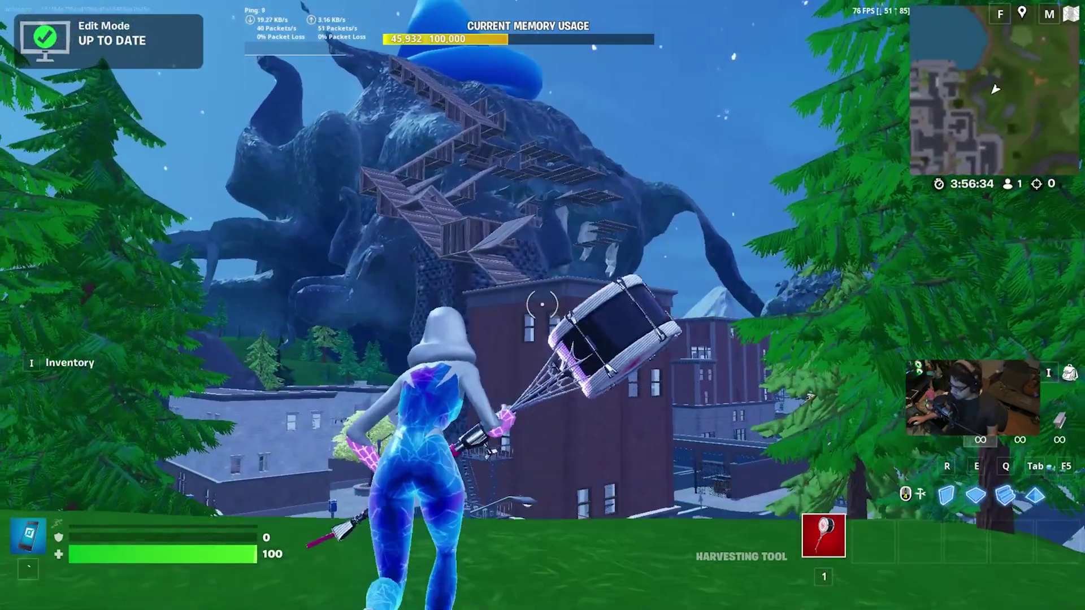
{"action": "key", "text": "w"}
{"action": "key", "text": "shift"}
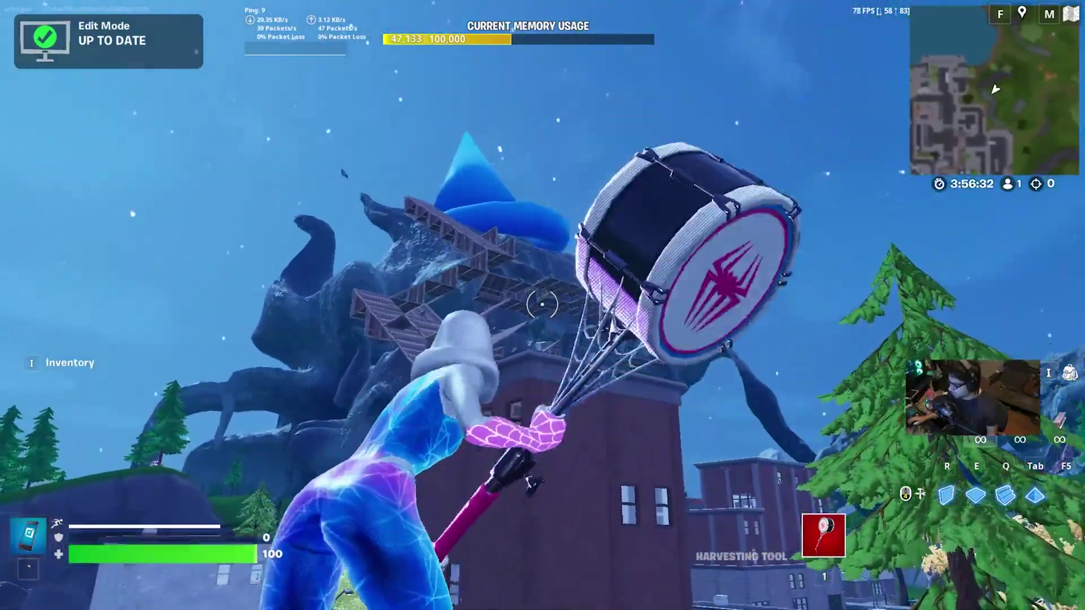
{"action": "key", "text": "w"}
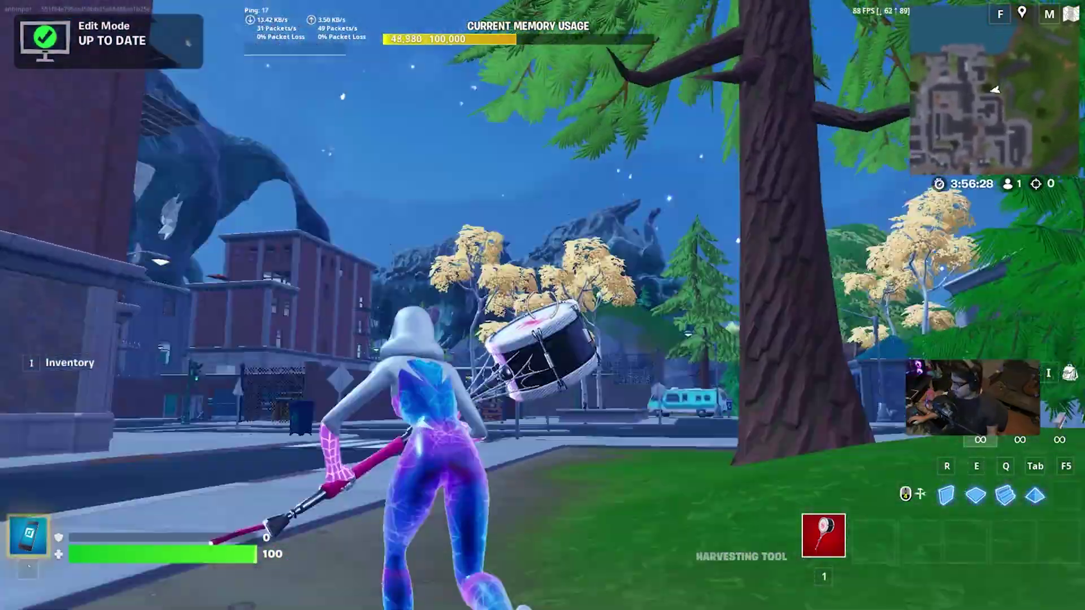
{"action": "key", "text": "w"}
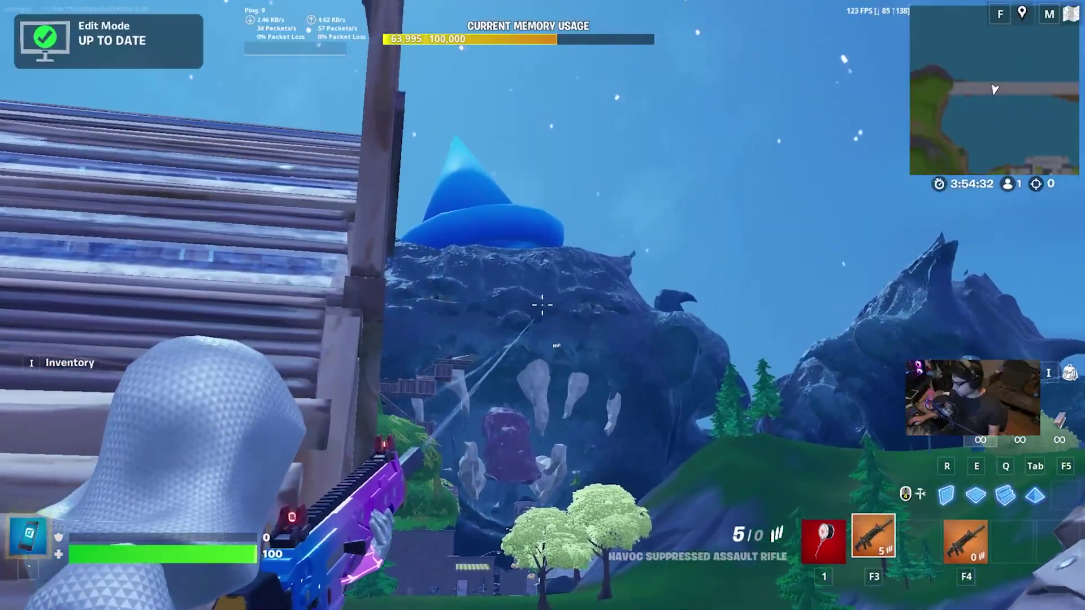
{"action": "left_click", "coordinate": [542, 305]}
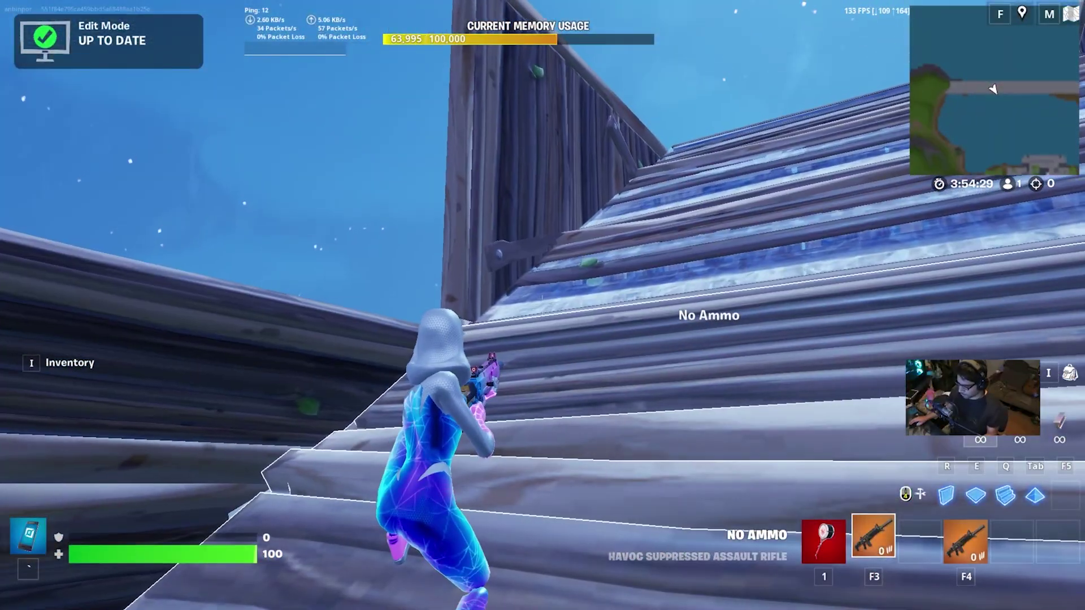